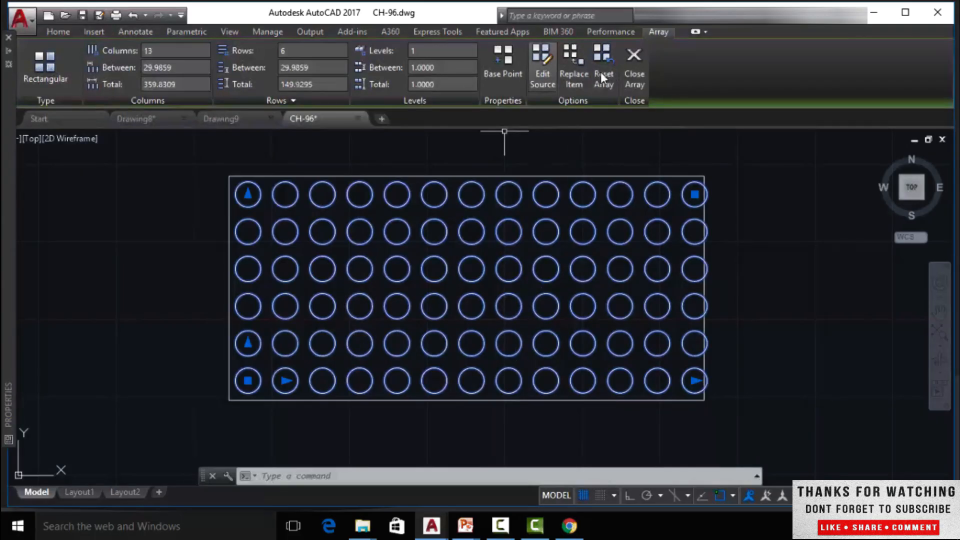
- Reselect the rectangular circle array and set its column count to 15, followed by 12
click(634, 76)
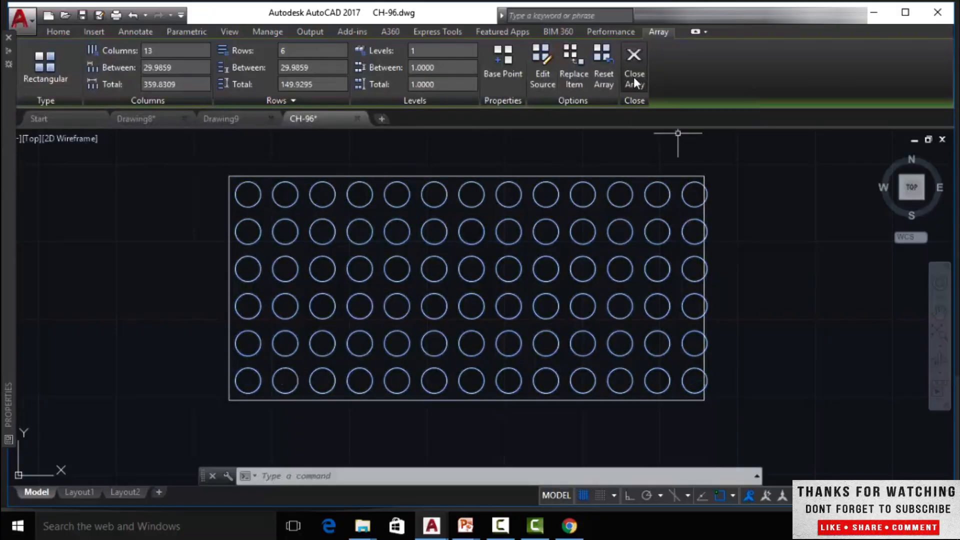
click(255, 395)
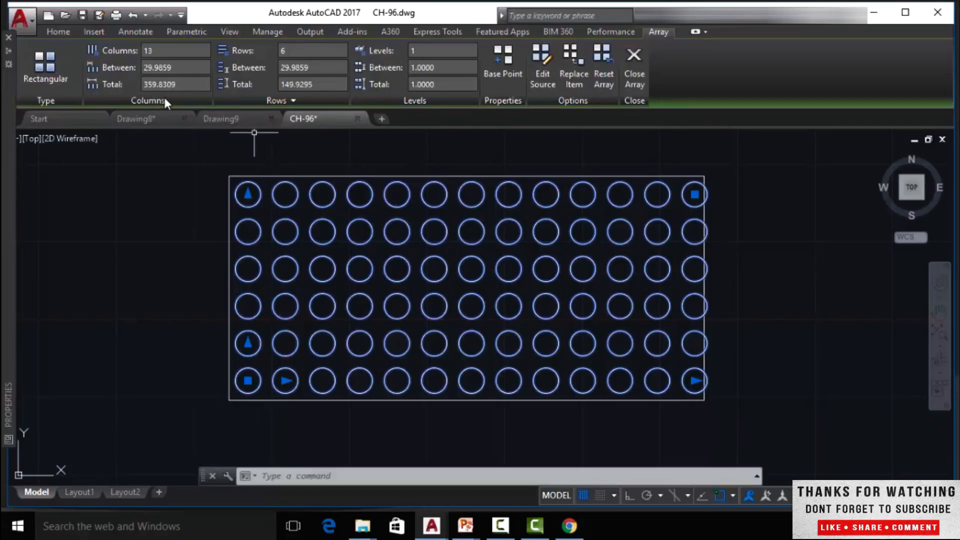
click(184, 51)
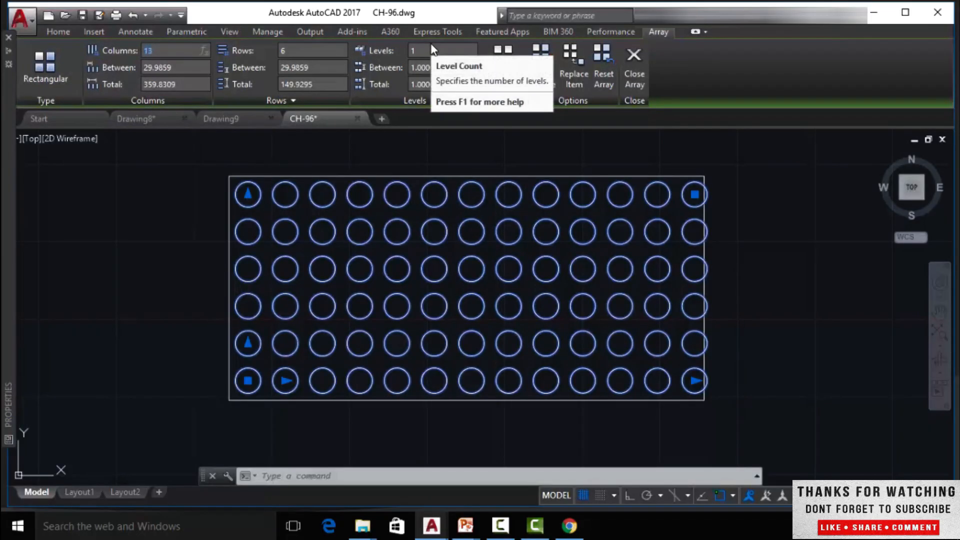
text(15)
key(Return)
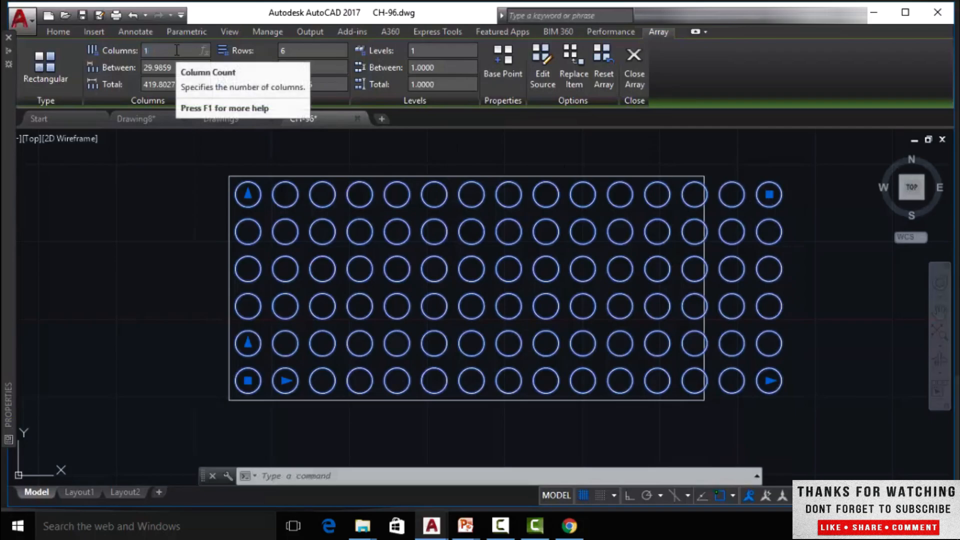
text(12)
key(Return)
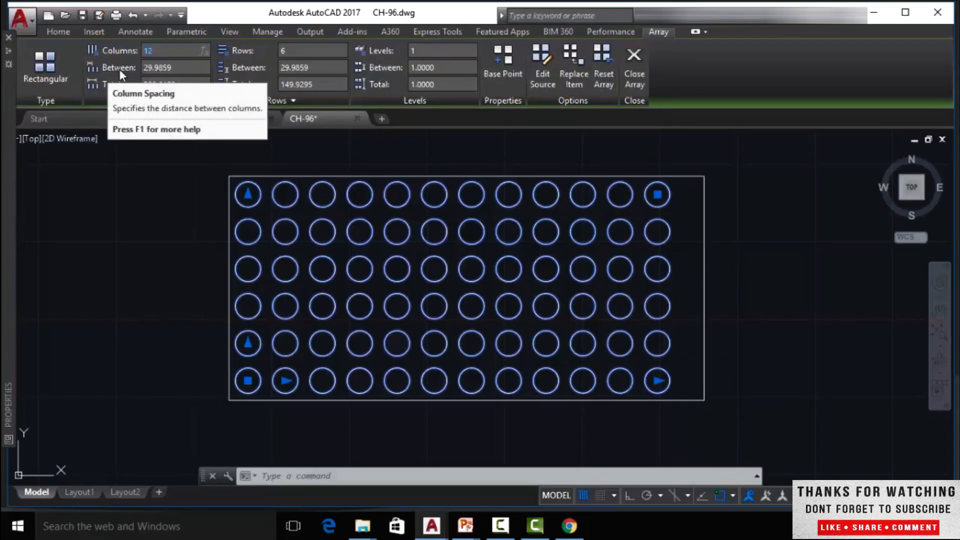
- Set the spacing between the array's columns to 35, followed by 28
click(142, 68)
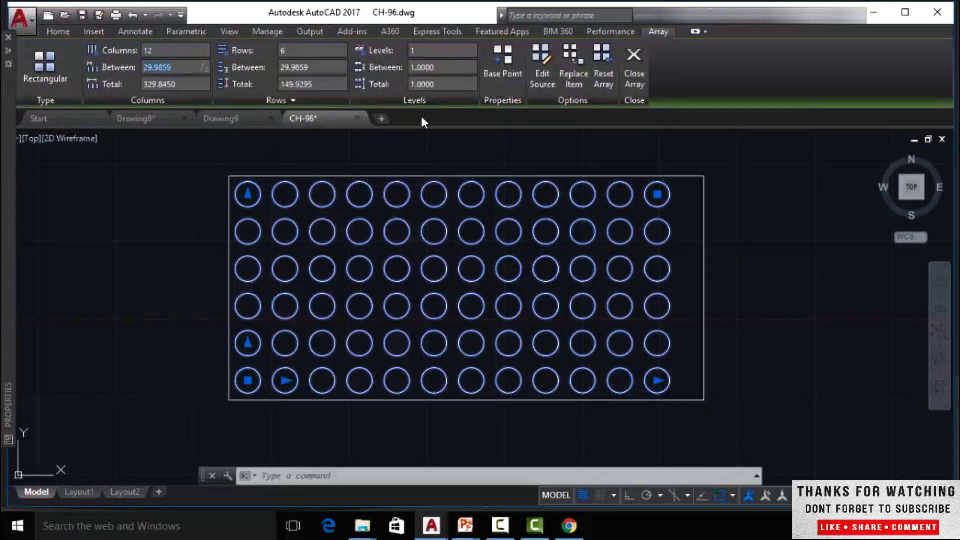
text(35)
key(Return)
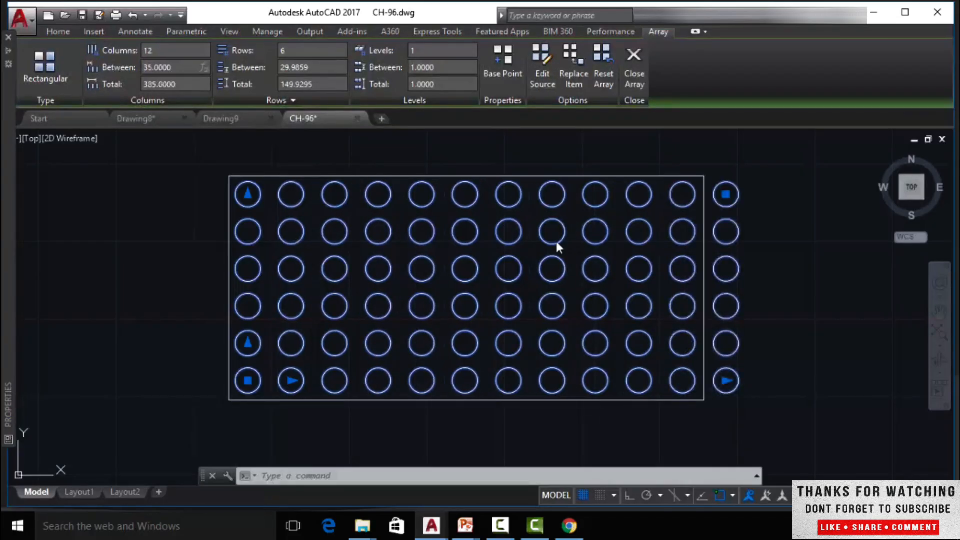
click(144, 67)
text(28)
key(Return)
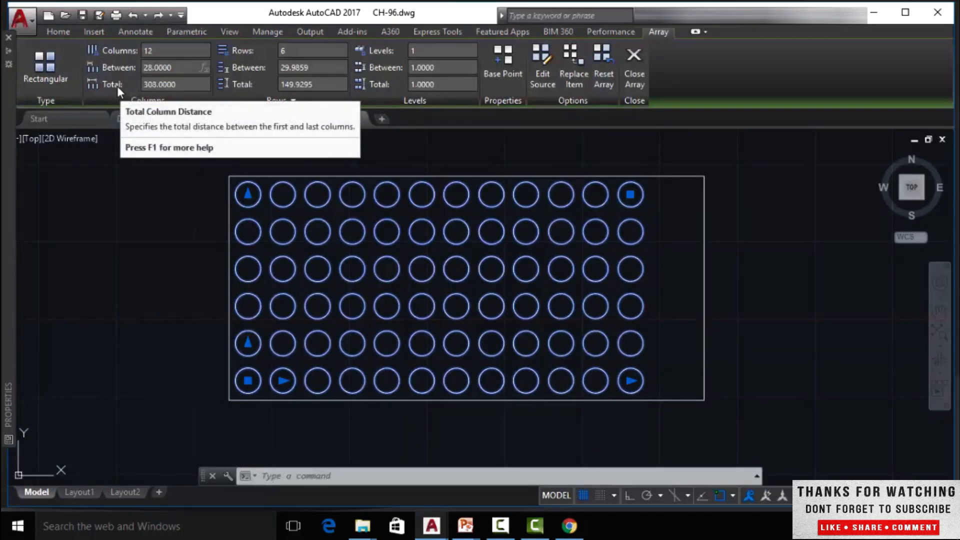
- Set the total distance between the array's first and last columns to 400
click(184, 85)
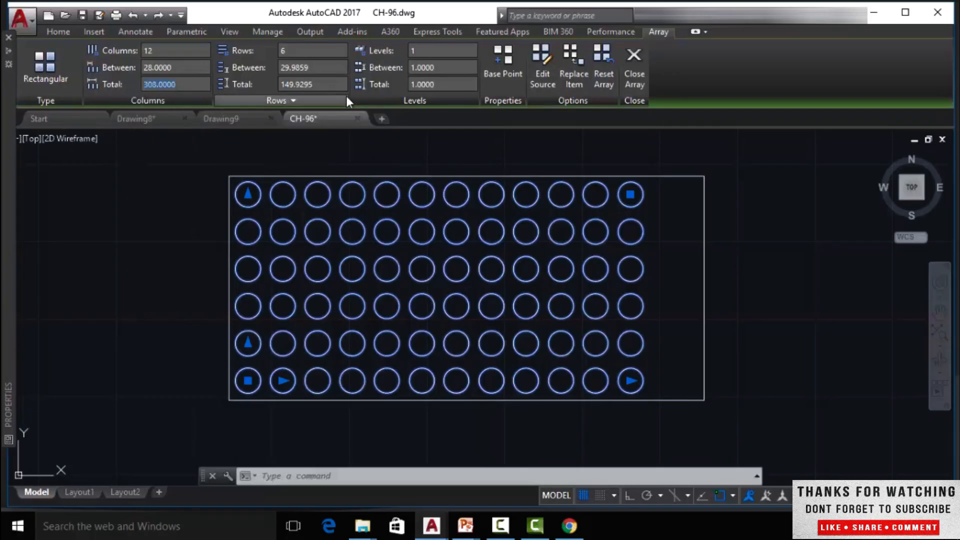
text(400)
key(Return)
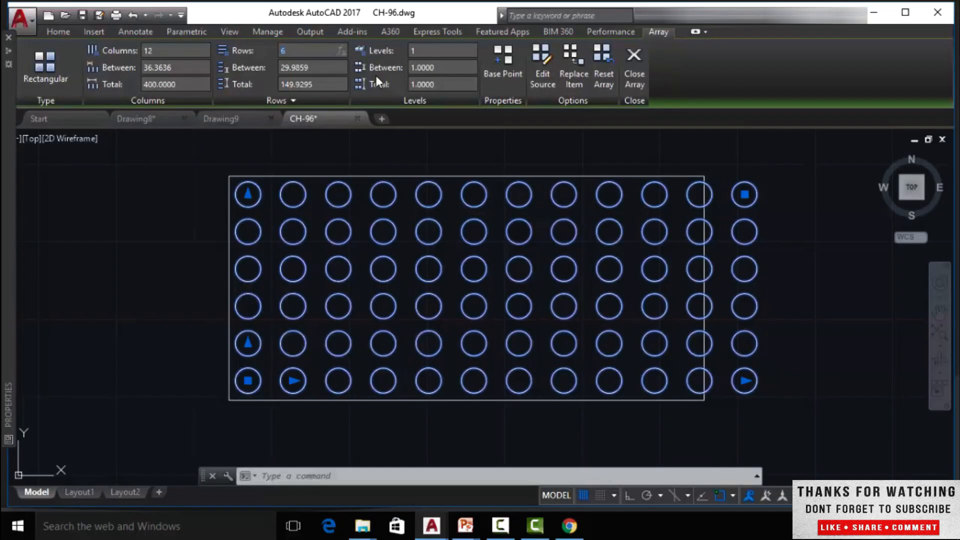
- Try row counts of 8 and 10 for the circle array, and set the count back to 6
key(Return)
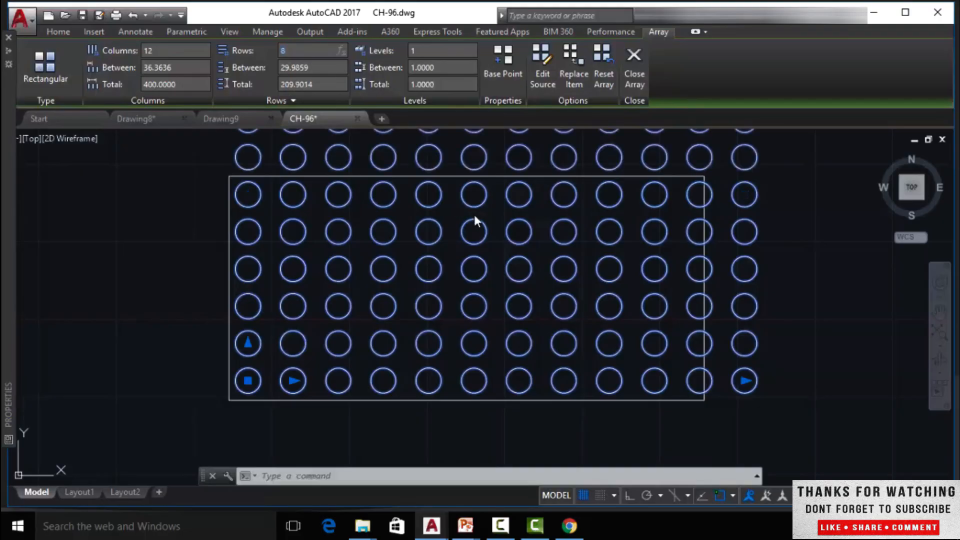
scroll(474, 214, down, 2)
mouse_move(496, 207)
middle_down()
mouse_move(497, 199)
mouse_move(431, 248)
mouse_move(399, 257)
middle_up()
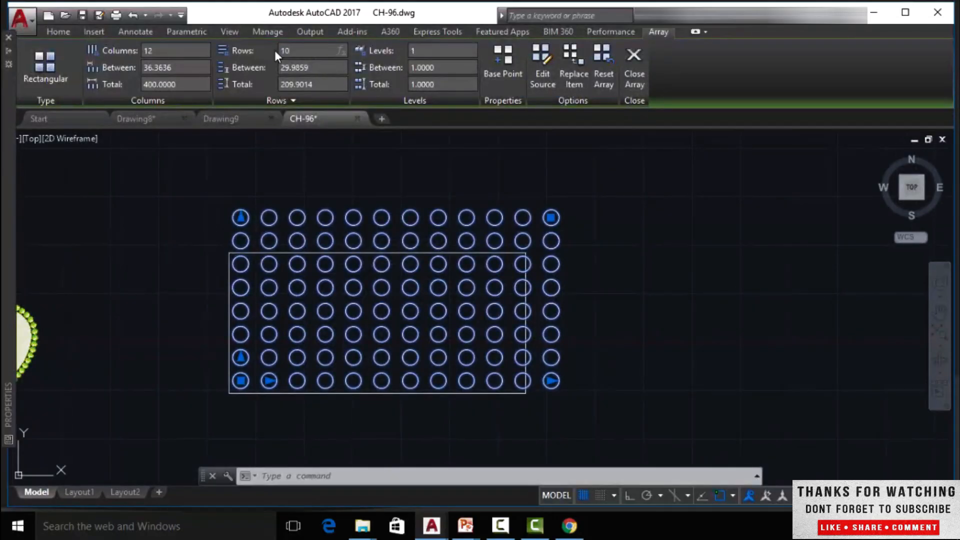
key(Return)
scroll(523, 192, up, 1)
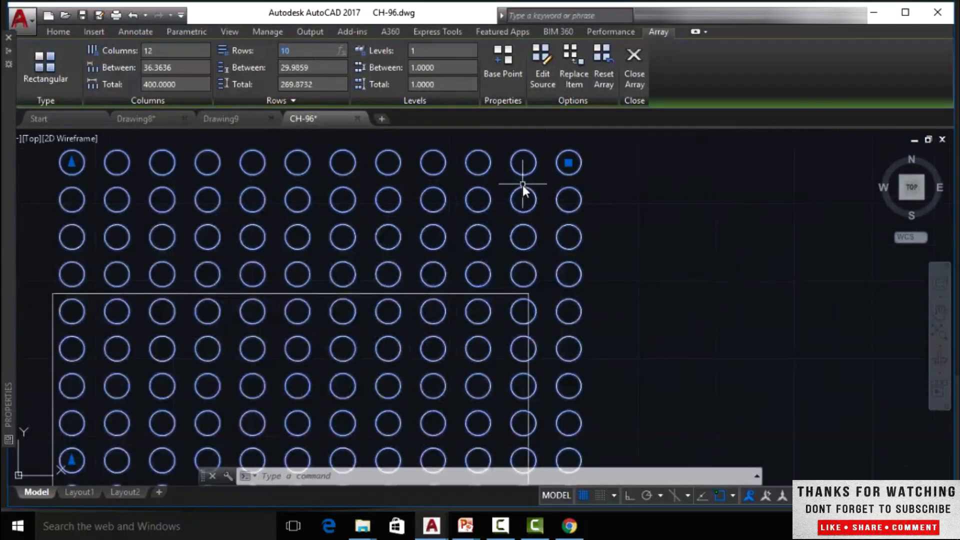
scroll(523, 192, down, 1)
scroll(521, 192, up, 1)
scroll(521, 195, down, 1)
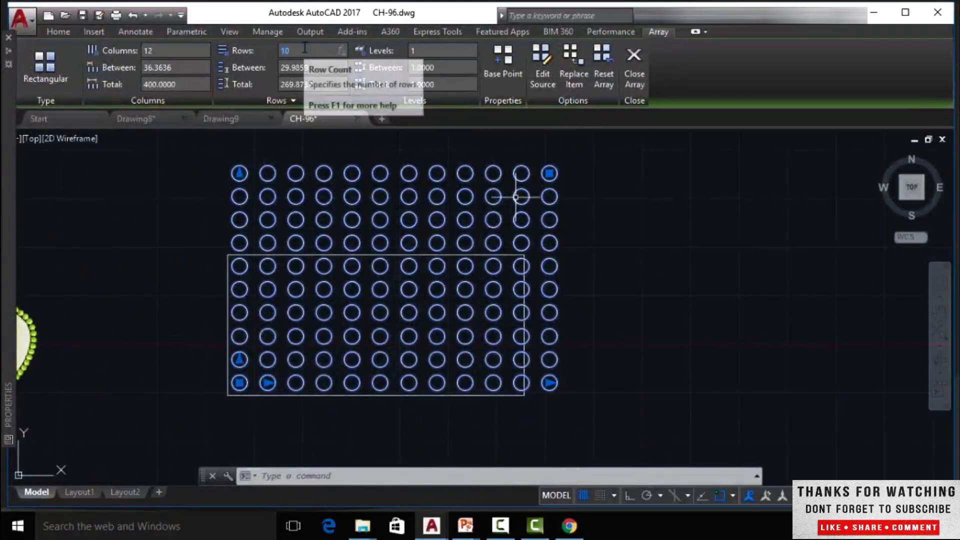
text(6)
key(Return)
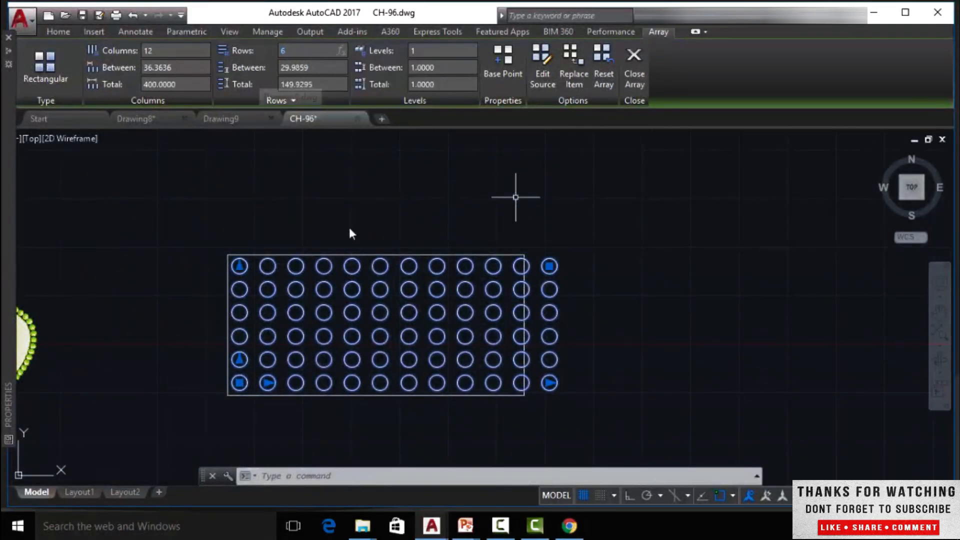
- Set the spacing between the array's rows to 20, followed by 25
scroll(422, 289, up, 1)
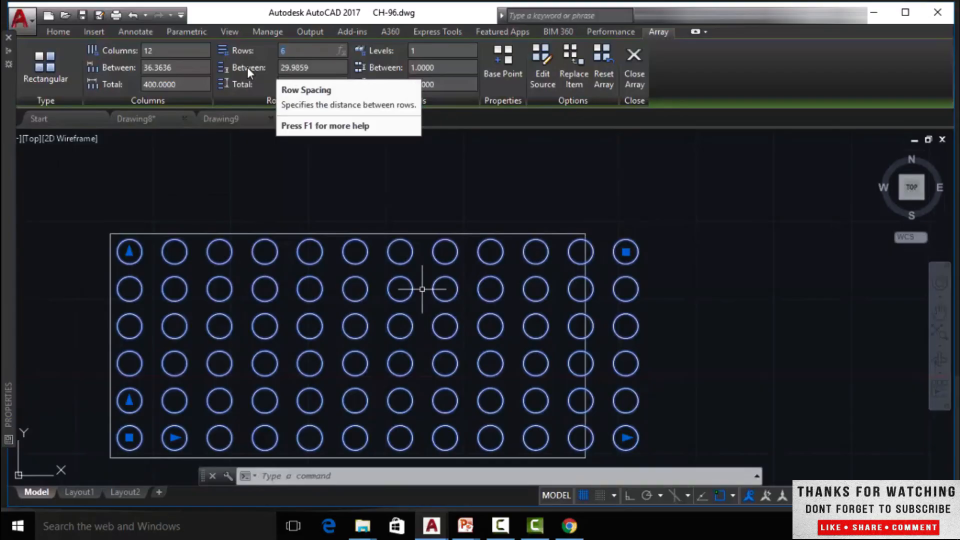
click(320, 67)
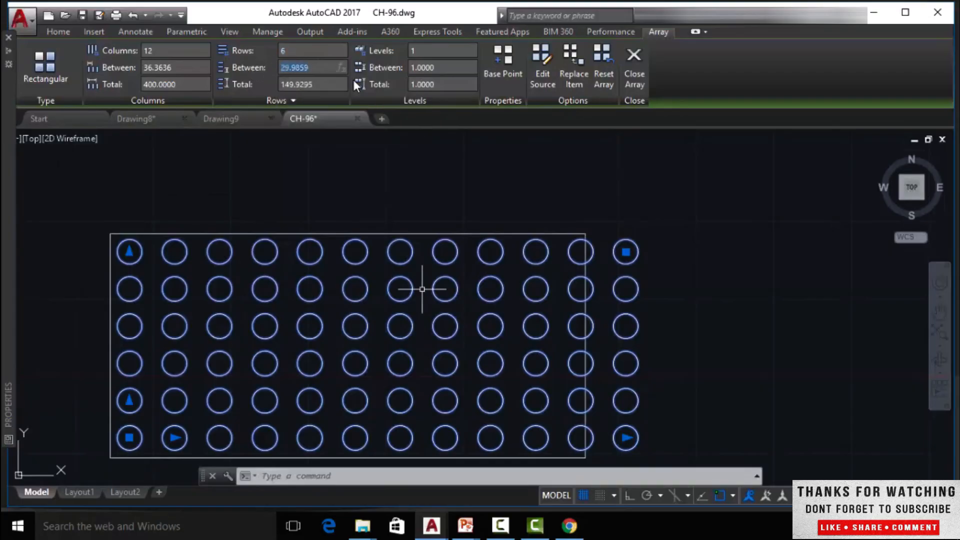
text(20)
key(Return)
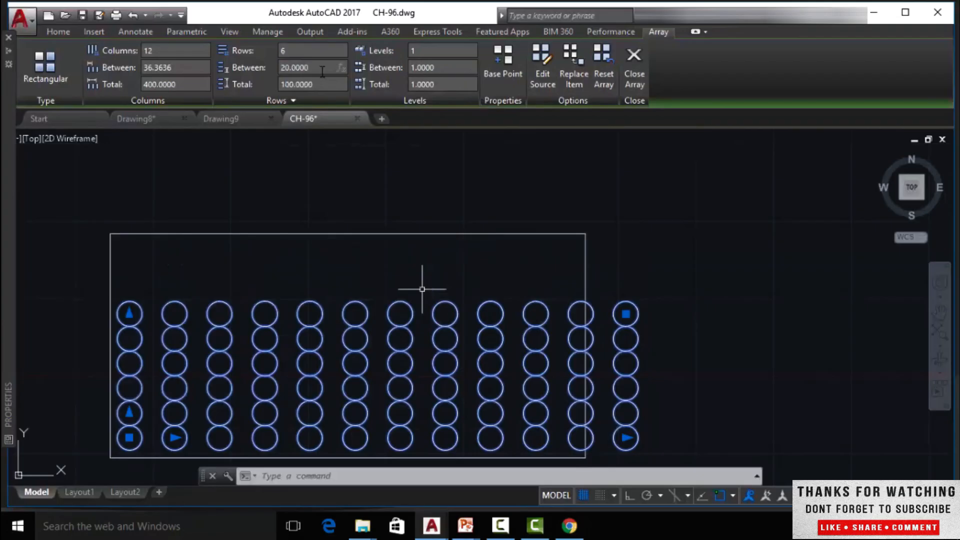
click(276, 67)
text(25)
key(Return)
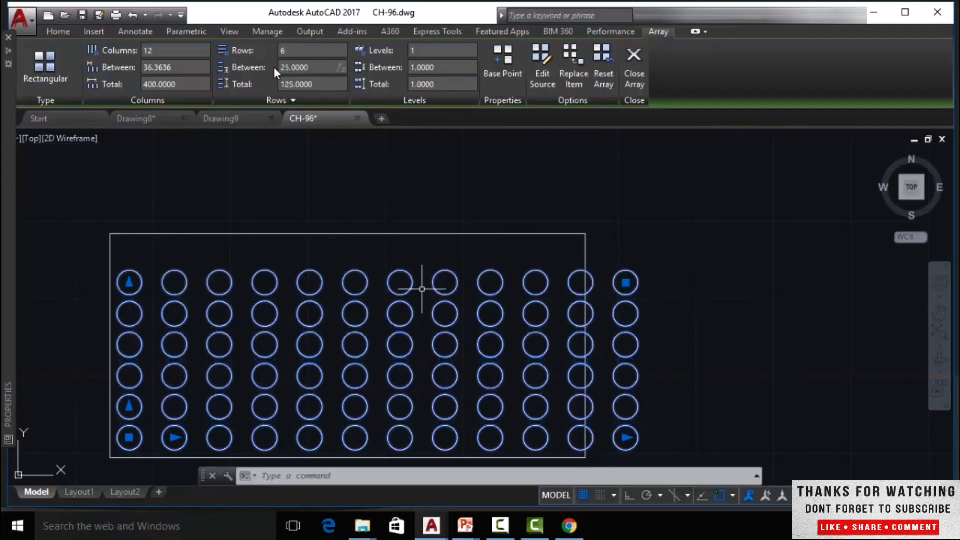
- Set the total distance between the array's first and last rows to 200
click(319, 84)
text(200)
key(Return)
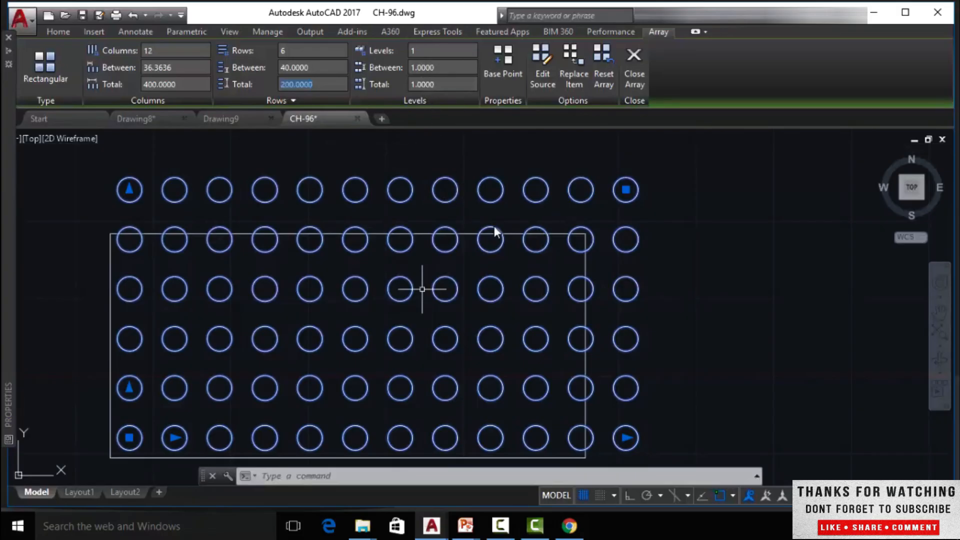
scroll(472, 248, down, 2)
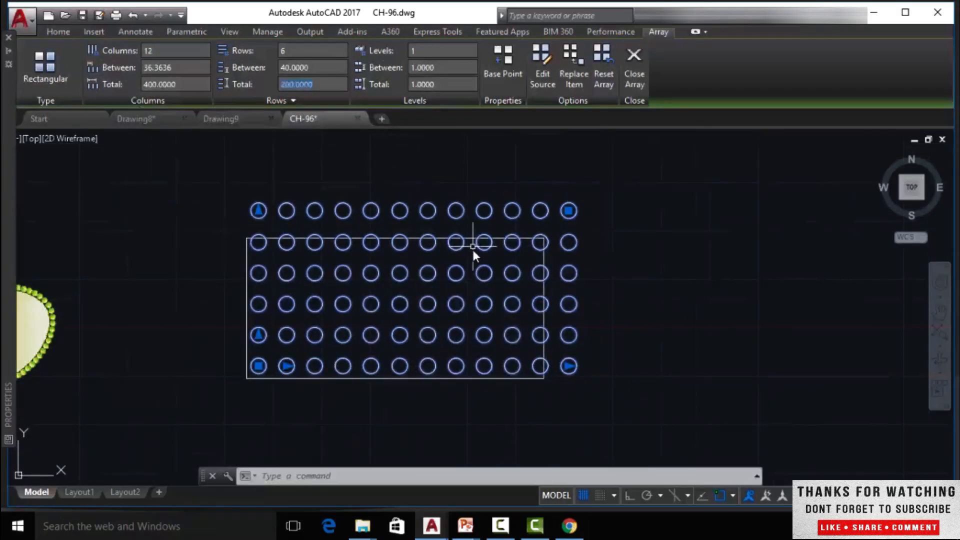
- Relocate the array's base point to just above the ninth circle of the top row
click(504, 63)
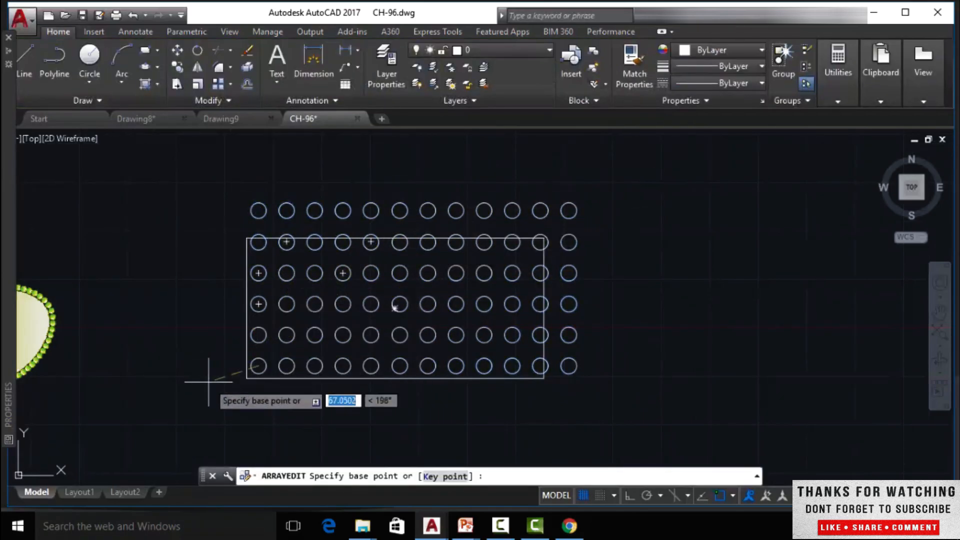
click(484, 189)
key(Return)
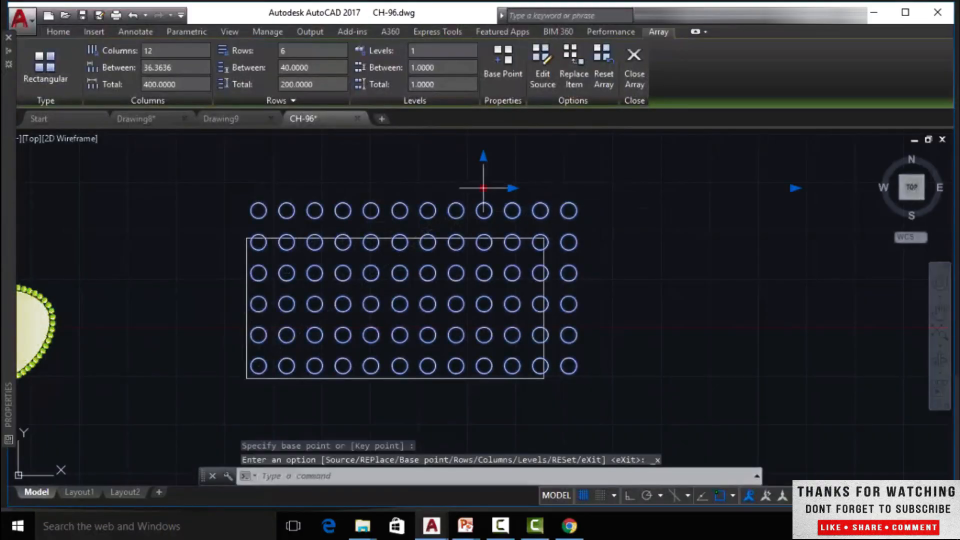
- Try moving the array up and to the right by its base point, and undo the move
click(483, 188)
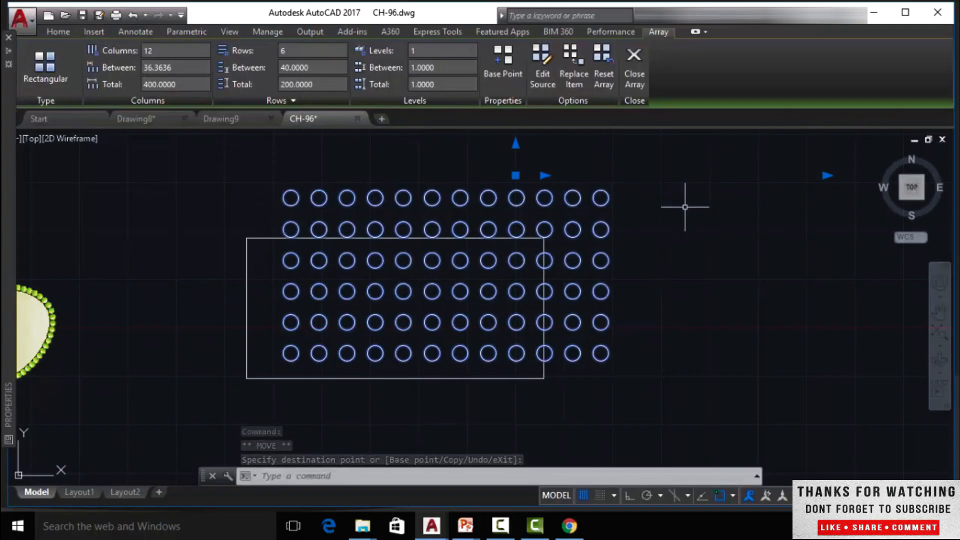
key(ctrl+z)
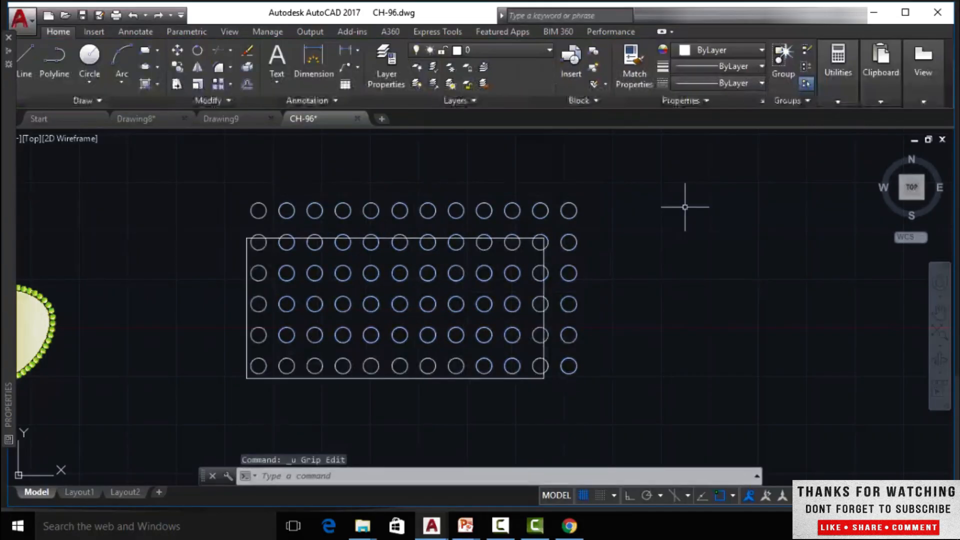
- Reselect the array and move it slightly to the right by its base point, keeping its height
click(520, 274)
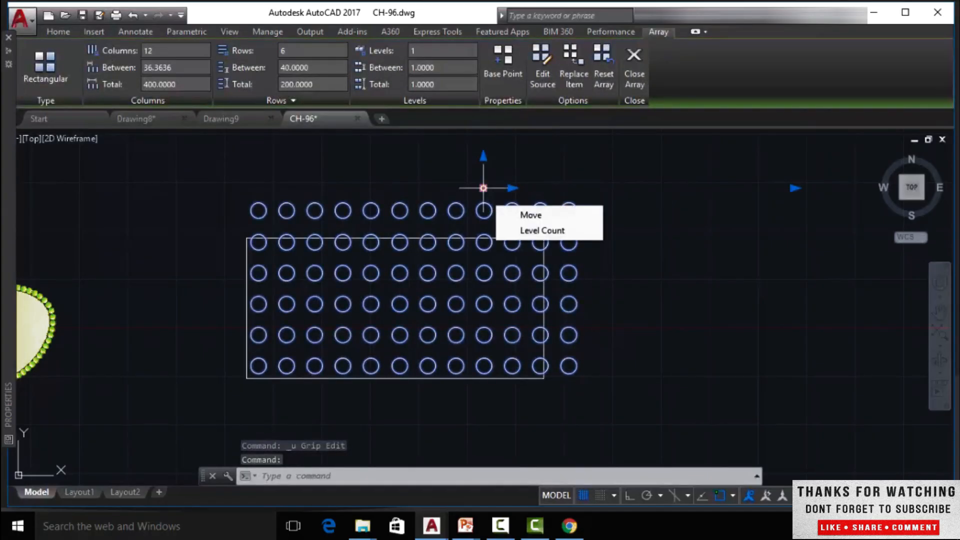
click(483, 188)
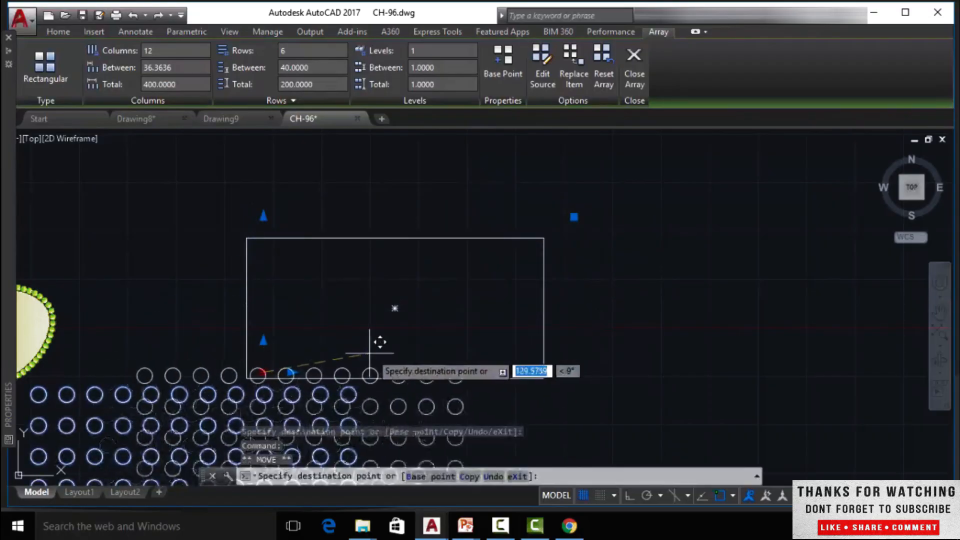
click(495, 188)
mouse_move(495, 188)
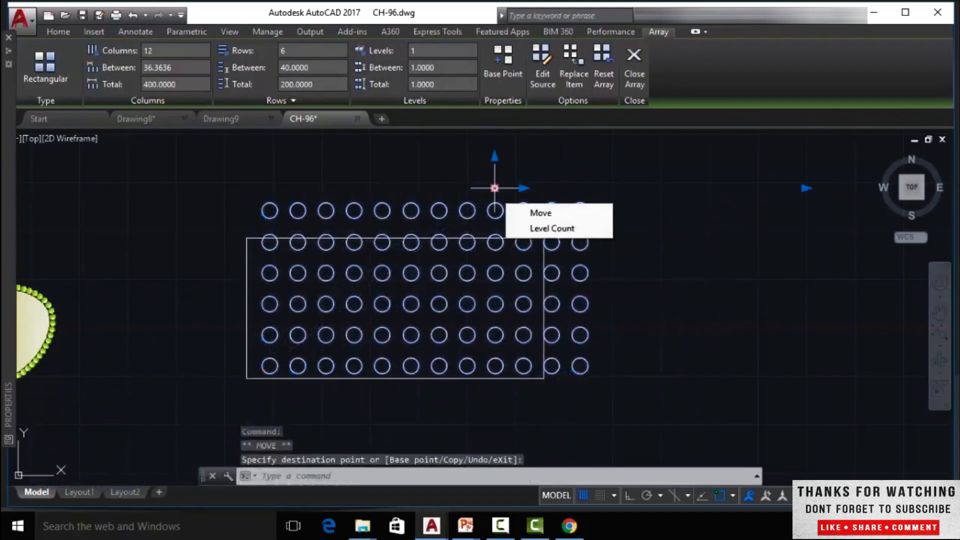
- Try placing the array's base point at the lower-left corner of the rectangle
click(506, 67)
click(255, 377)
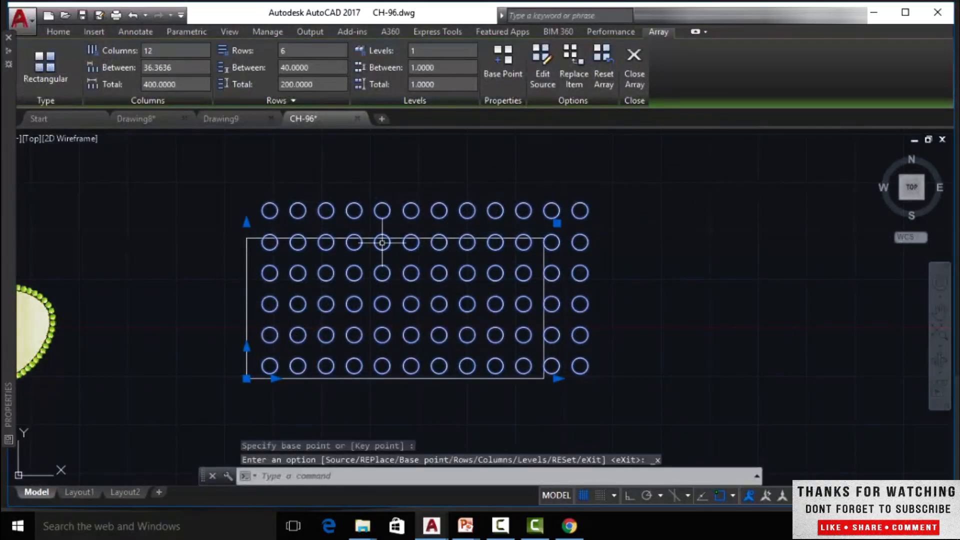
key(Return)
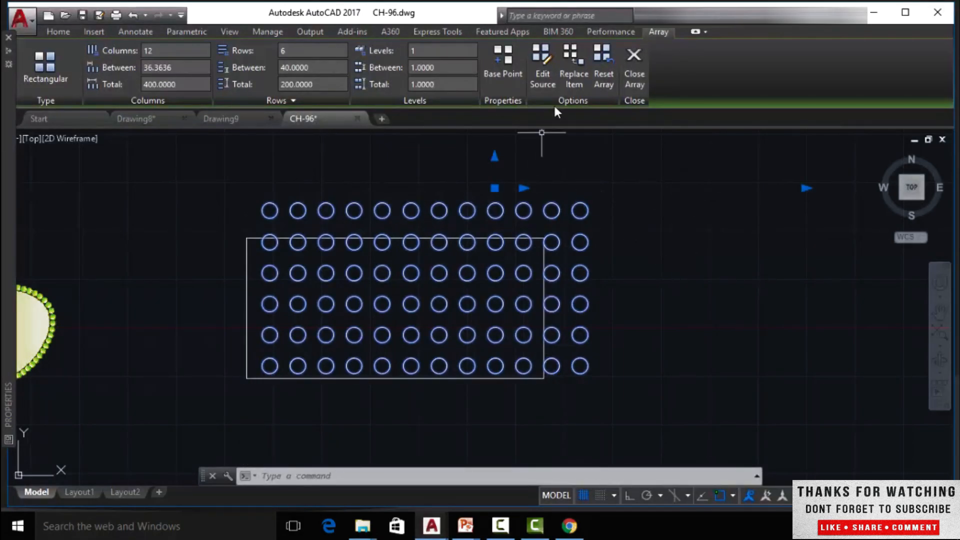
- Enter source editing for the array using its top-right circle as the item, and select that circle
click(542, 67)
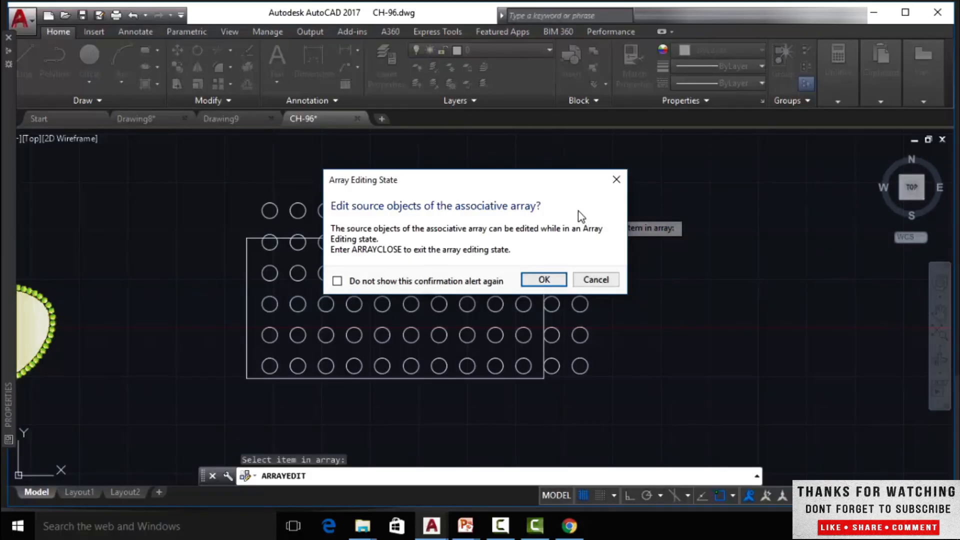
click(544, 280)
scroll(546, 231, up, 2)
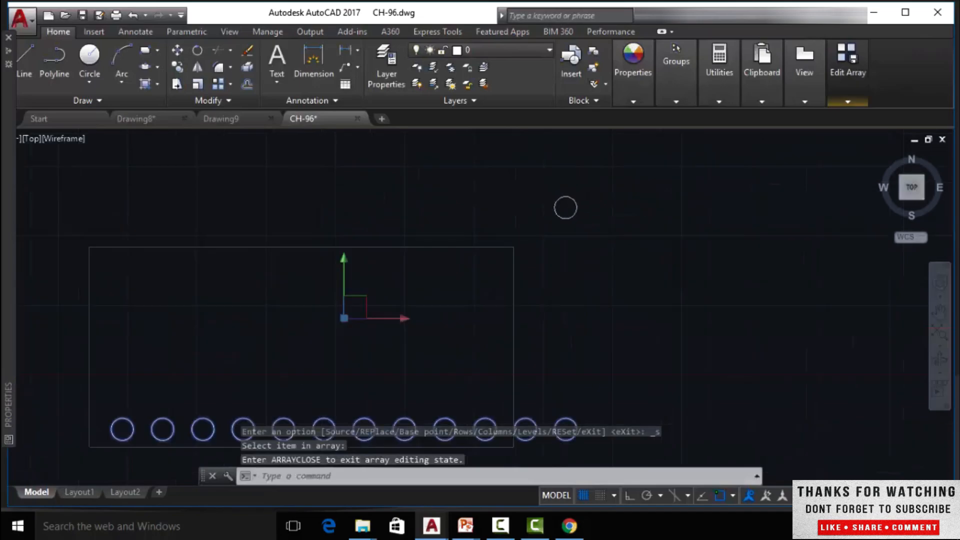
scroll(589, 224, down, 2)
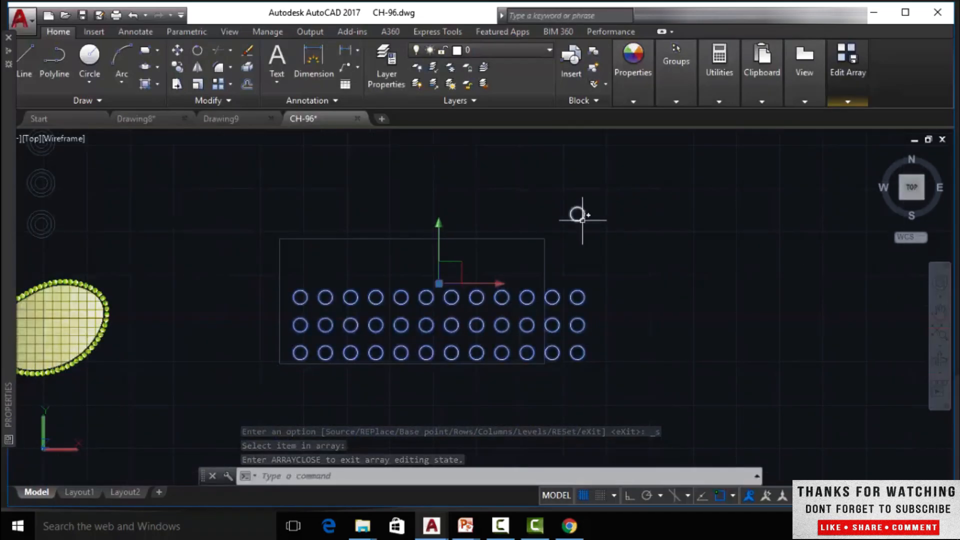
click(577, 215)
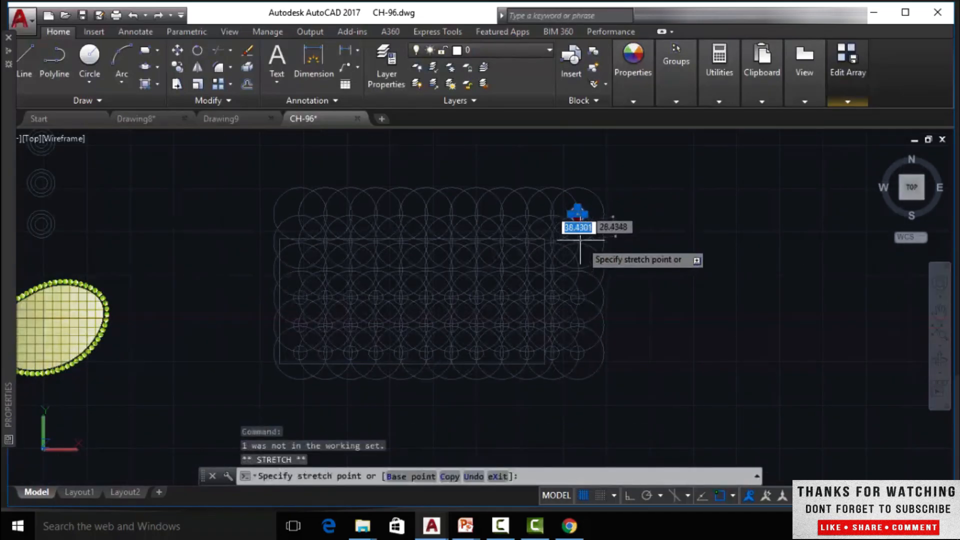
key(Escape)
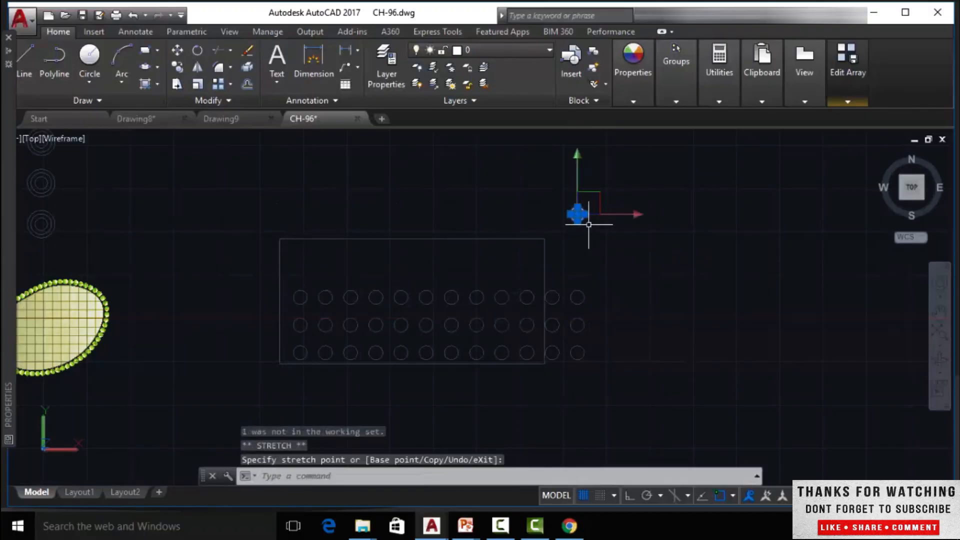
- Try moving the source circle slightly down and enlarging its radius, and undo the source edits to the array
click(577, 223)
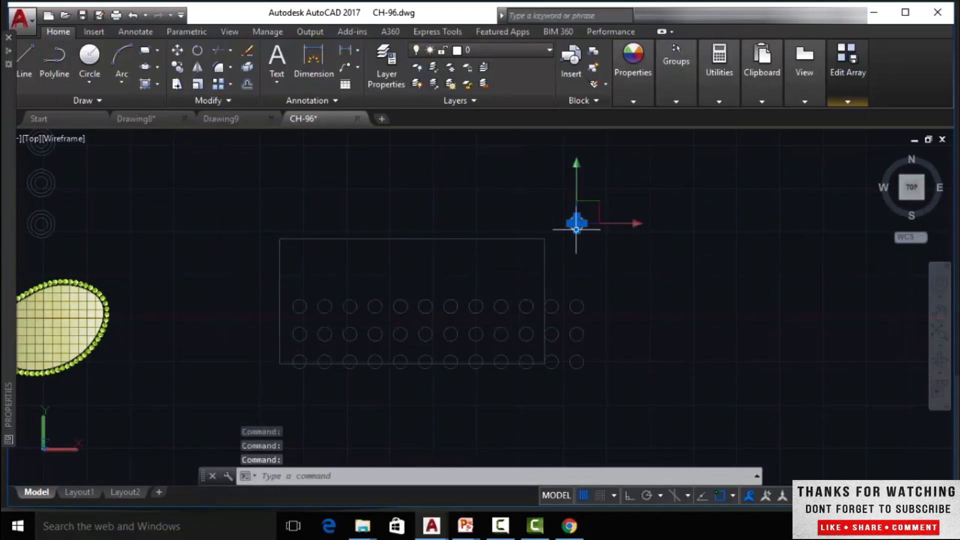
click(576, 223)
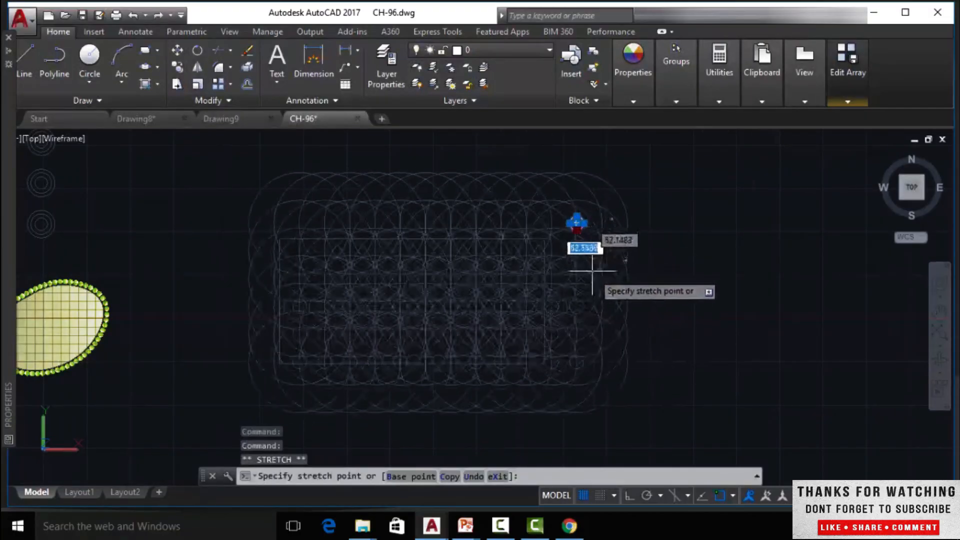
click(578, 240)
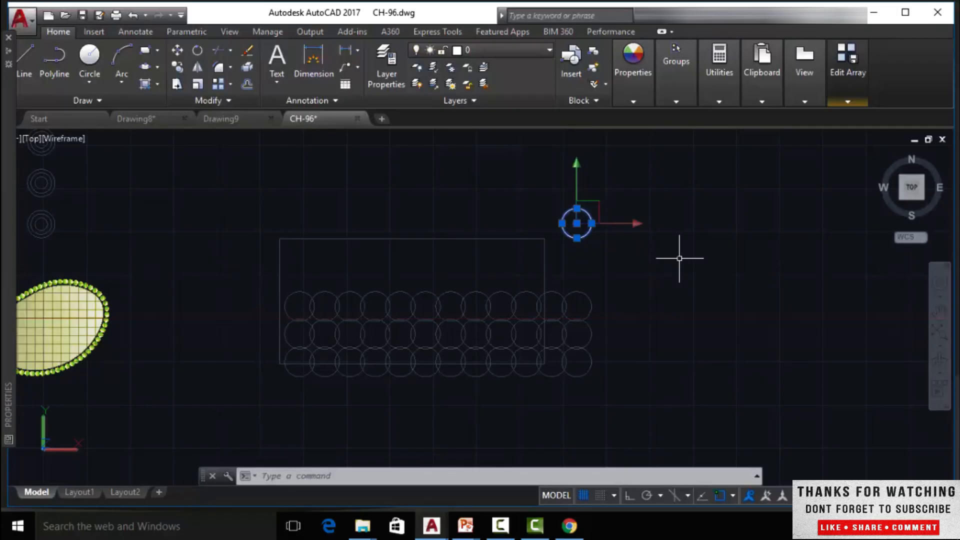
key(ctrl+z)
key(ctrl+z)
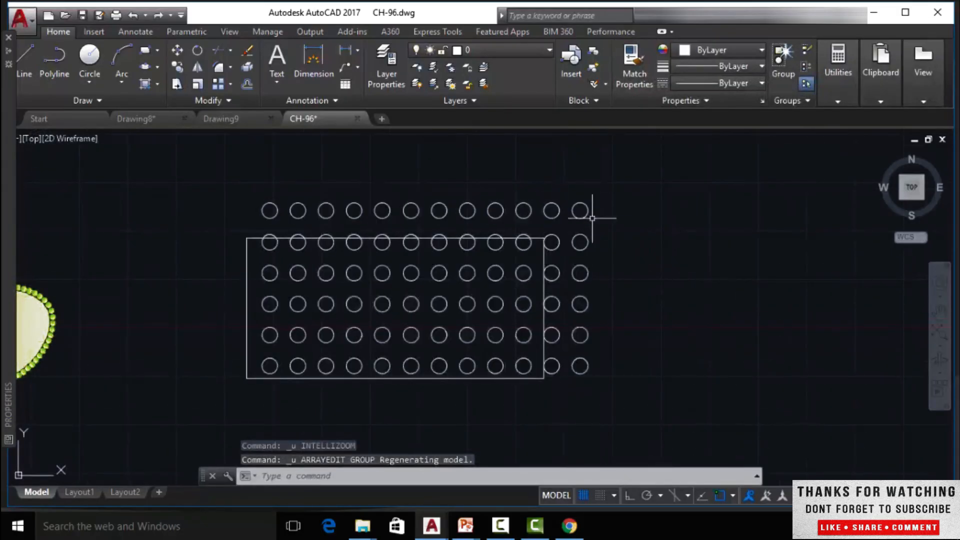
- Draw a small rectangle about 12 by 14 units, just left of the array's bottom row of circles
click(523, 280)
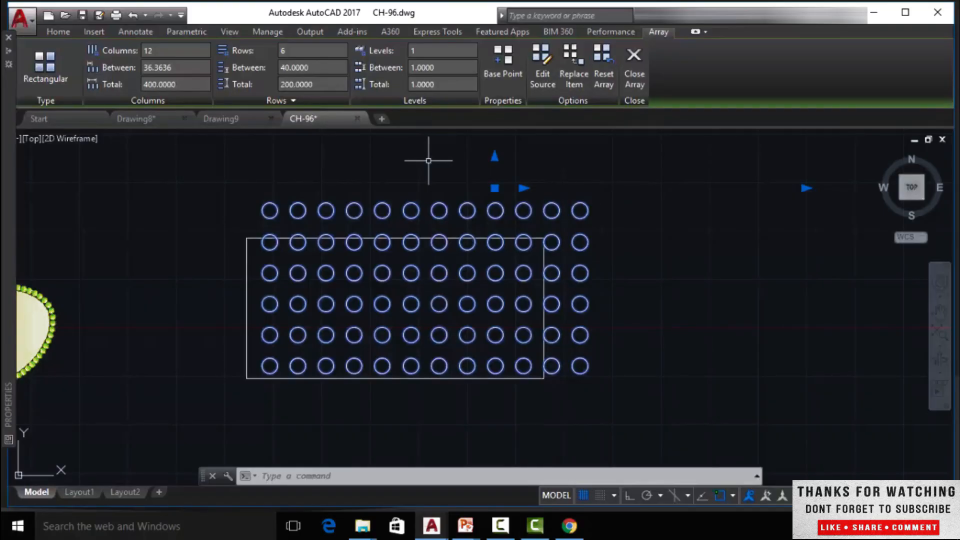
key(Escape)
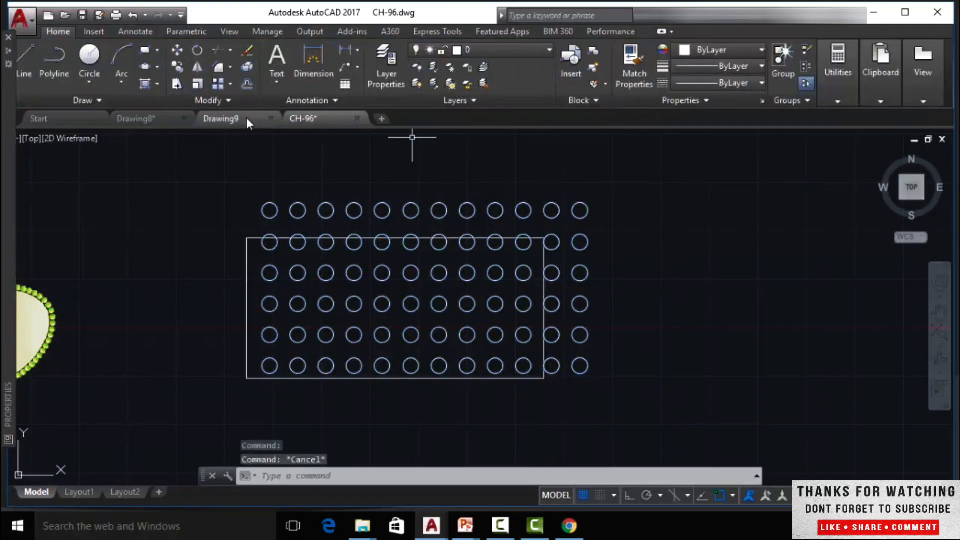
click(145, 51)
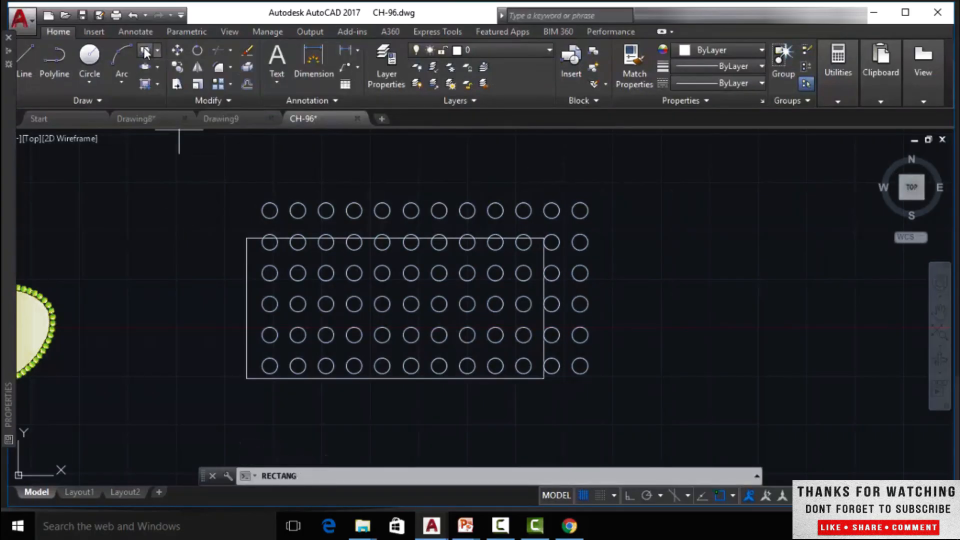
click(190, 363)
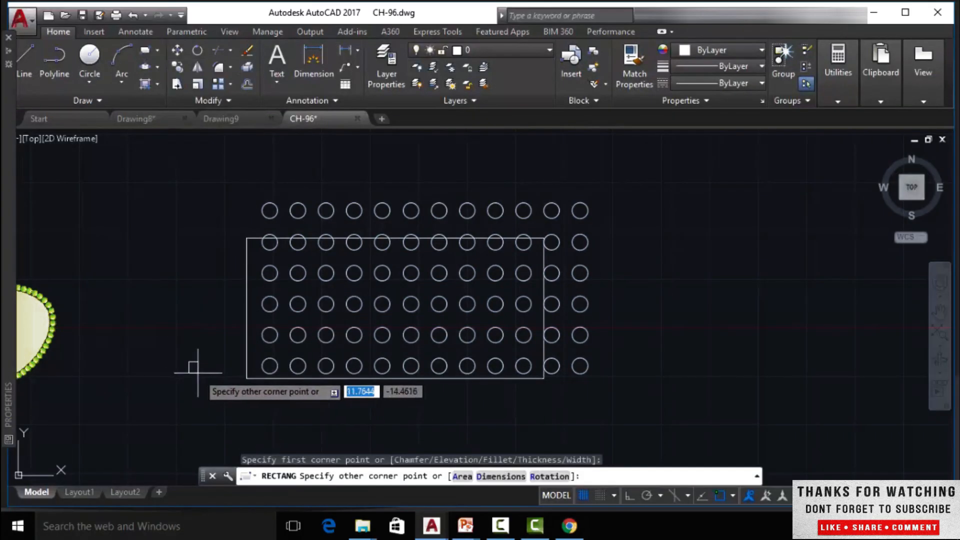
click(199, 373)
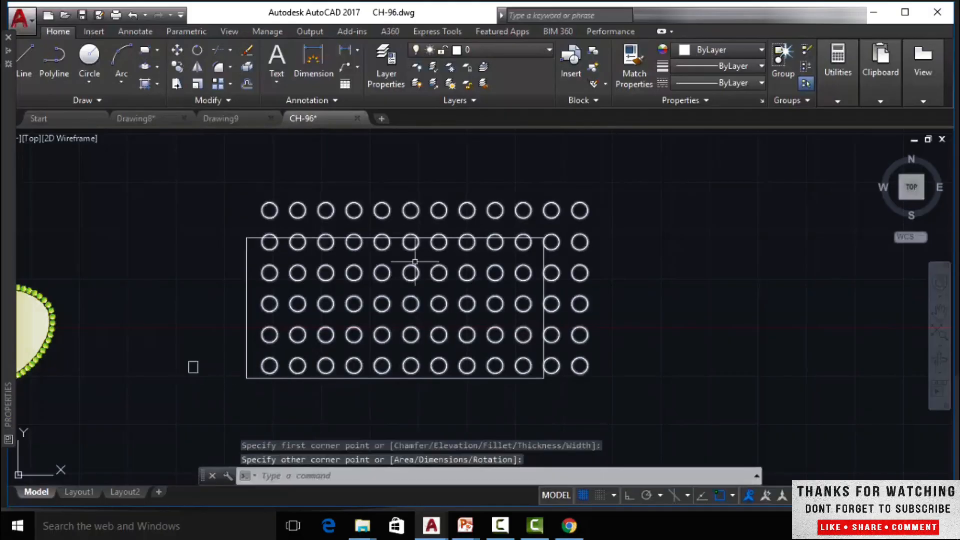
- Start replacing items in the circle array, using the small rectangle as the replacement object with its centre as the base point
click(550, 243)
click(552, 242)
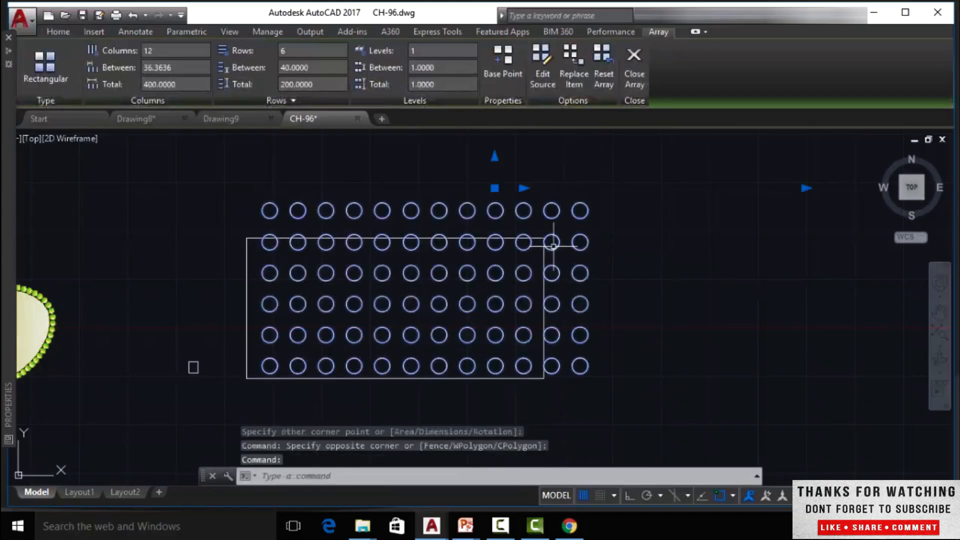
click(580, 76)
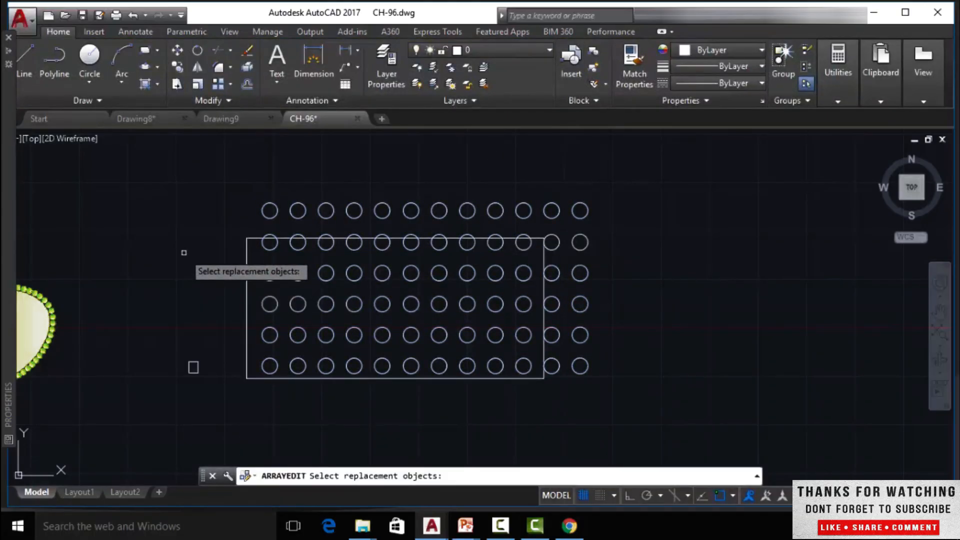
click(195, 368)
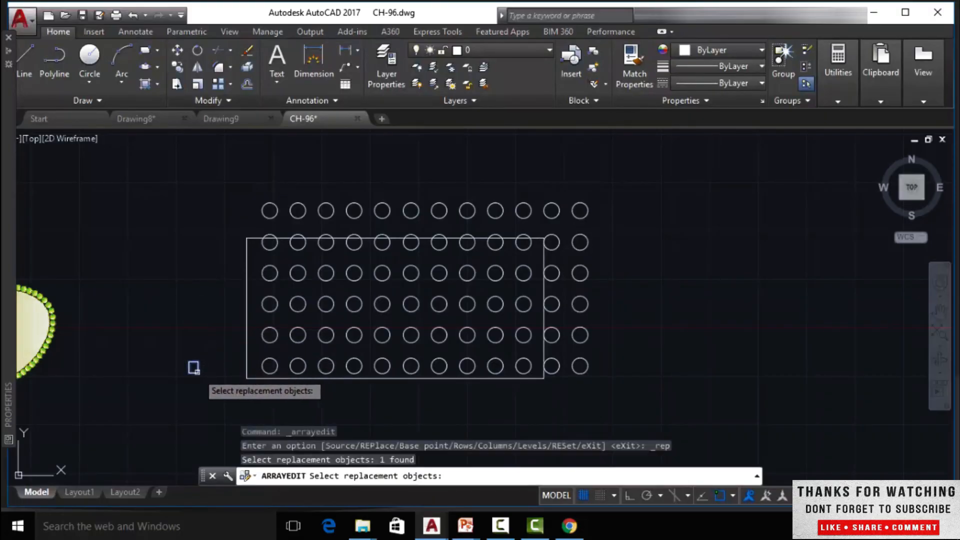
key(Return)
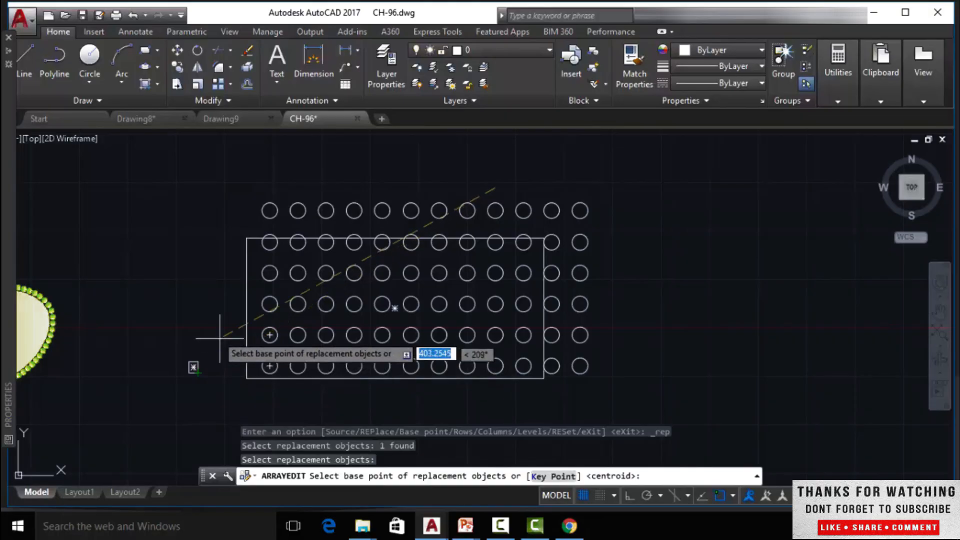
click(194, 367)
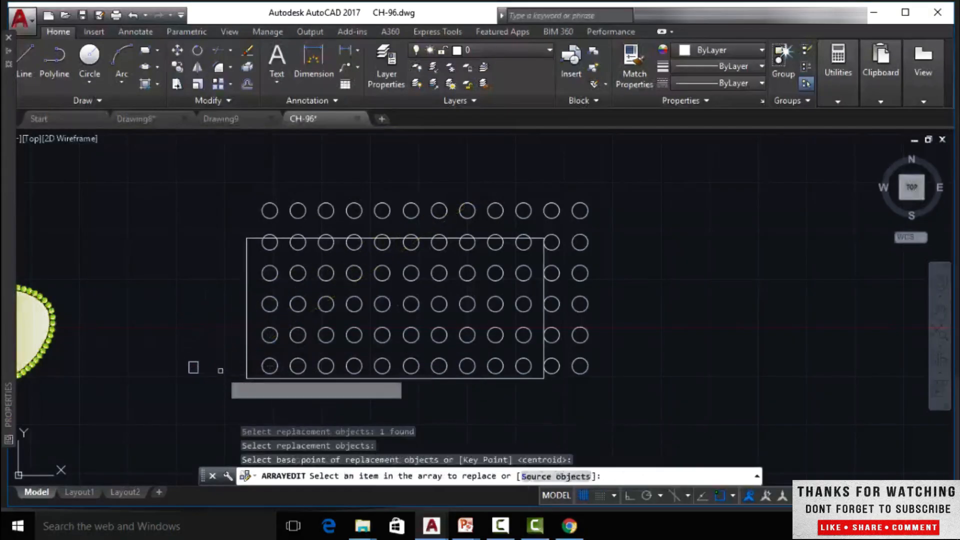
- Pick the two lowest circles of the array's first column and the three lowest of its second column for replacement
click(262, 364)
click(273, 342)
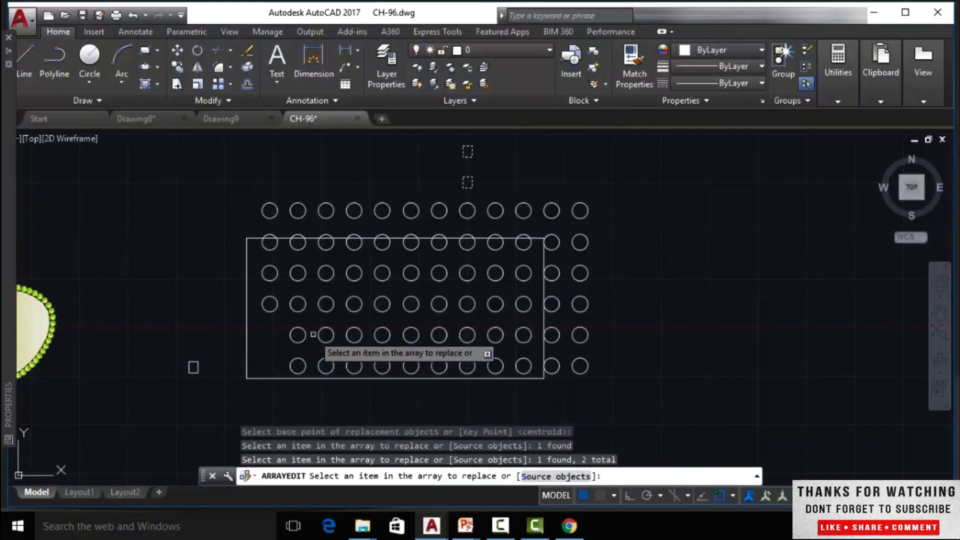
click(304, 337)
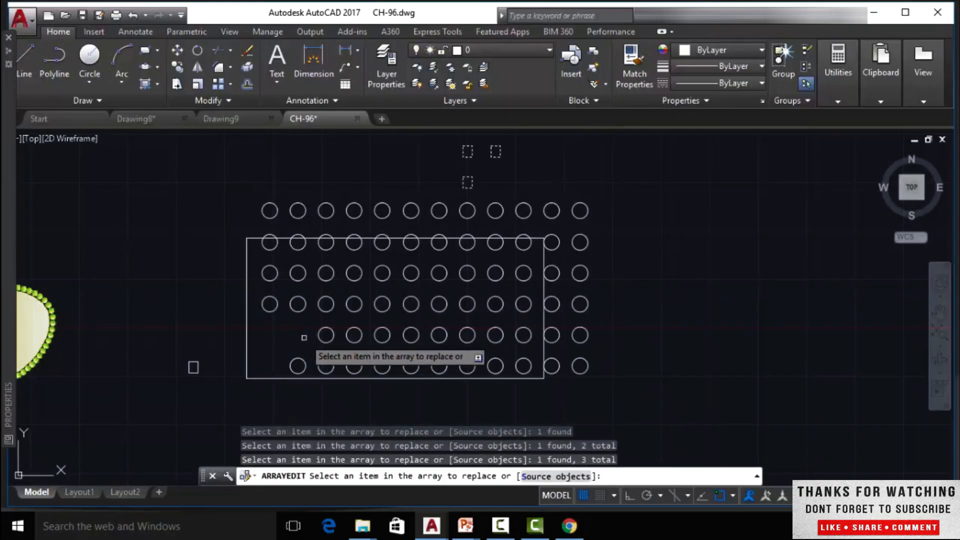
click(299, 313)
click(299, 373)
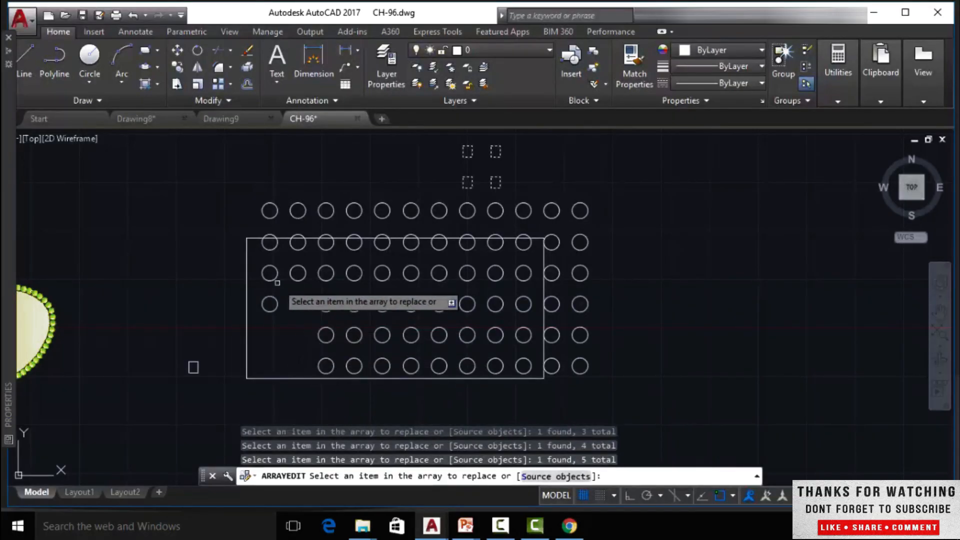
- Add the third and fourth circles of the second row from below, and the first, third and fourth of the row above it
scroll(547, 152, down, 4)
middle_drag(588, 150, 540, 260)
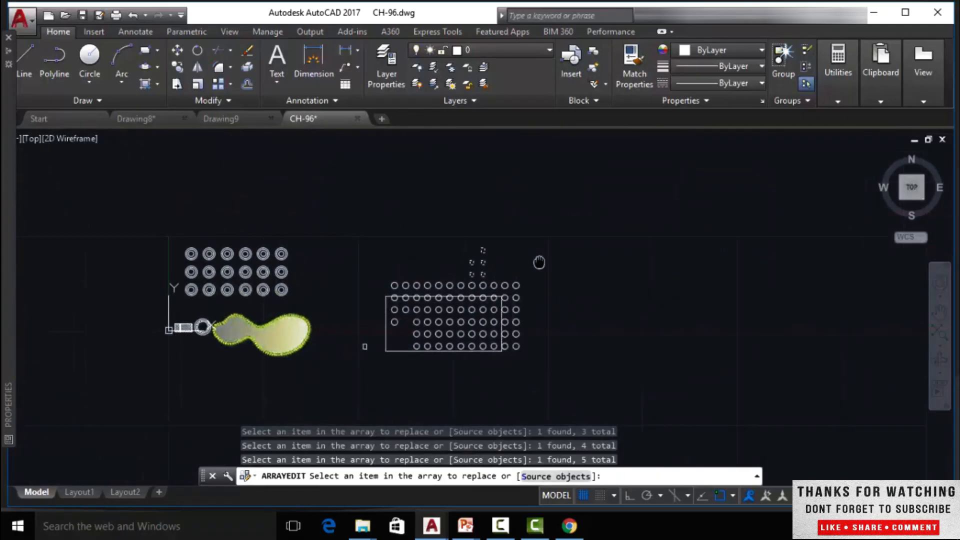
scroll(540, 260, up, 3)
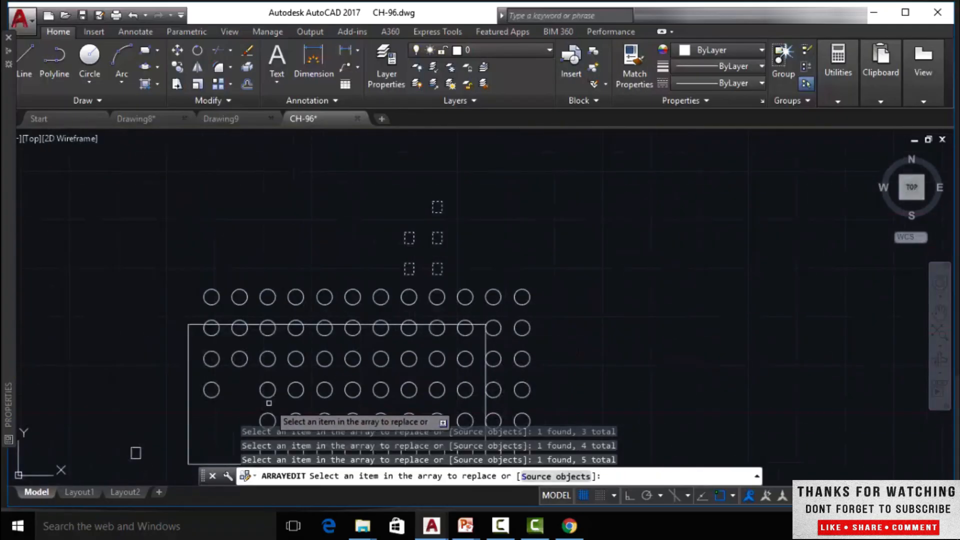
click(265, 417)
click(292, 414)
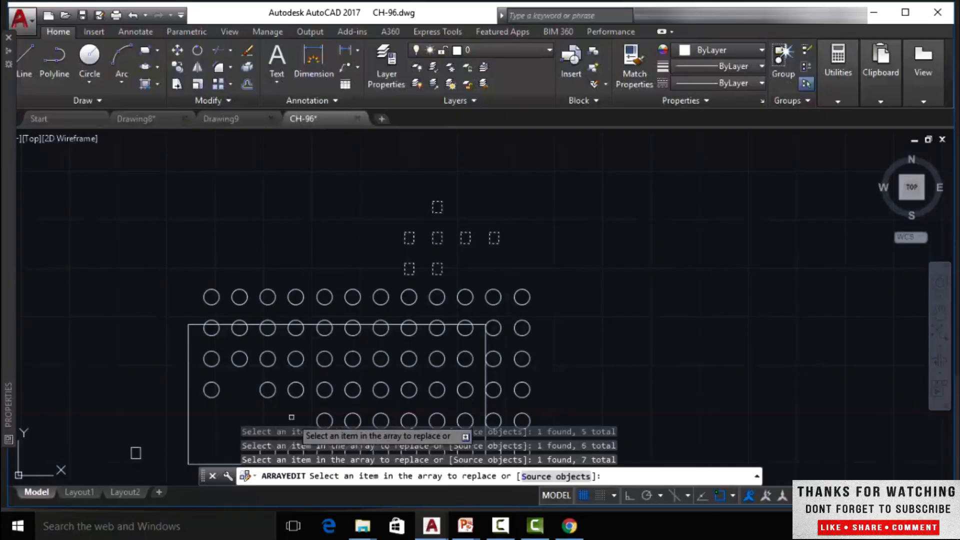
click(214, 395)
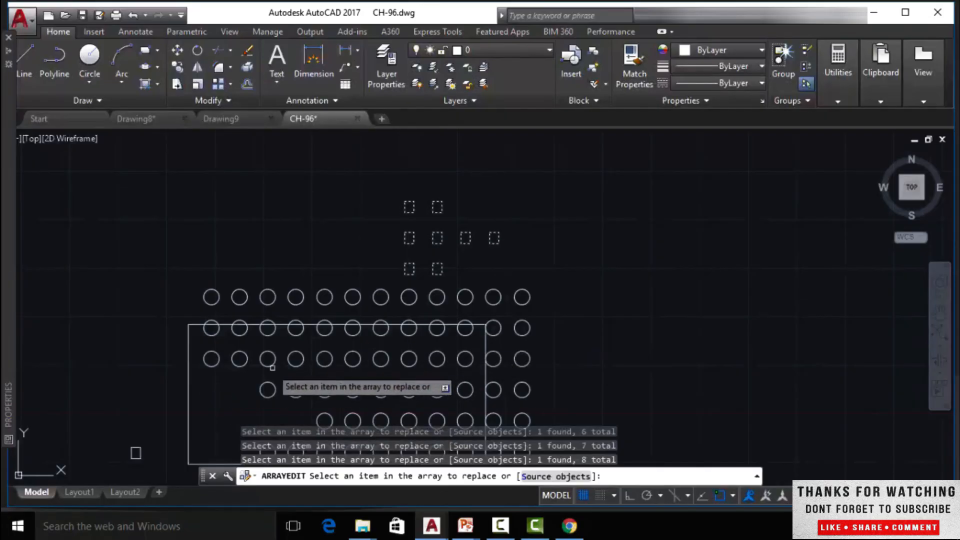
click(273, 387)
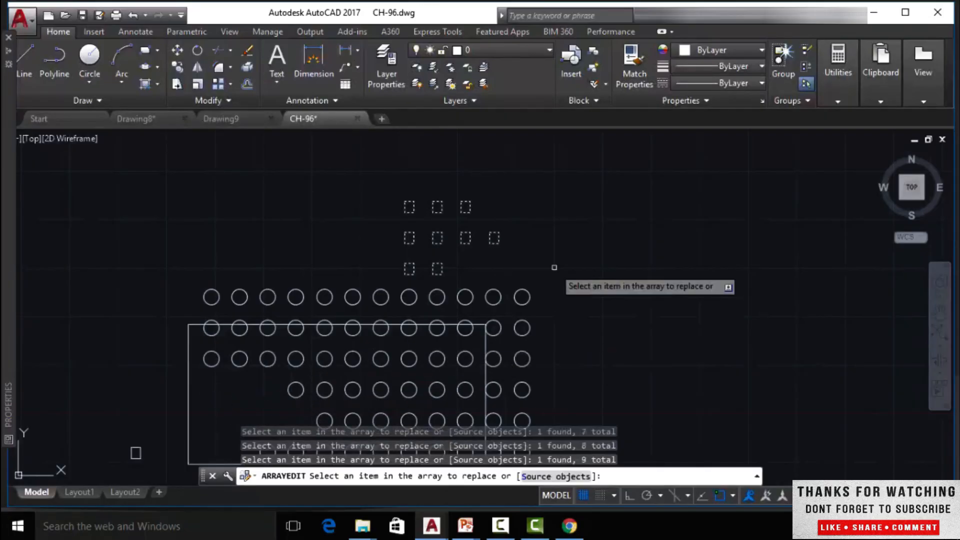
click(297, 390)
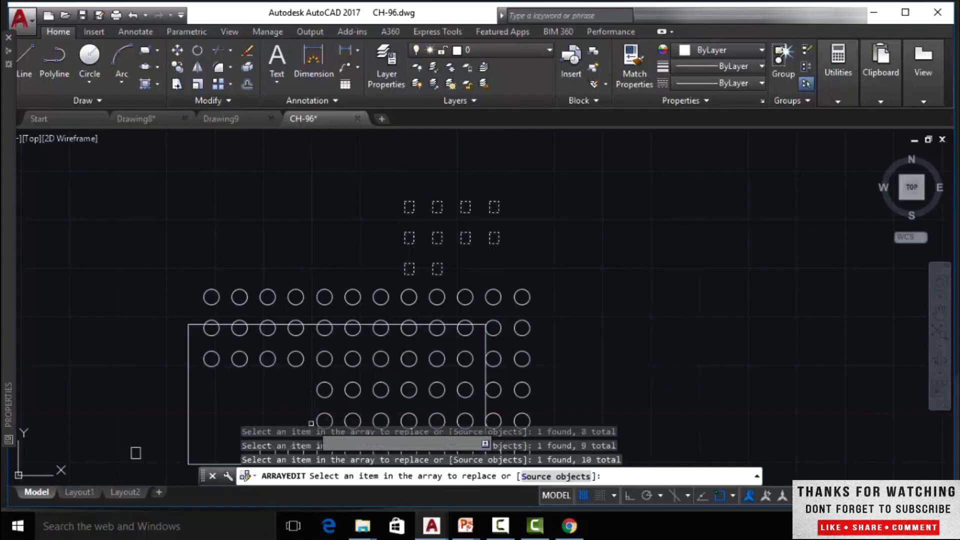
- Add the third and fourth circles of the lowest row, apply the replacement, and undo it
scroll(306, 416, down, 2)
middle_drag(308, 410, 306, 358)
click(299, 384)
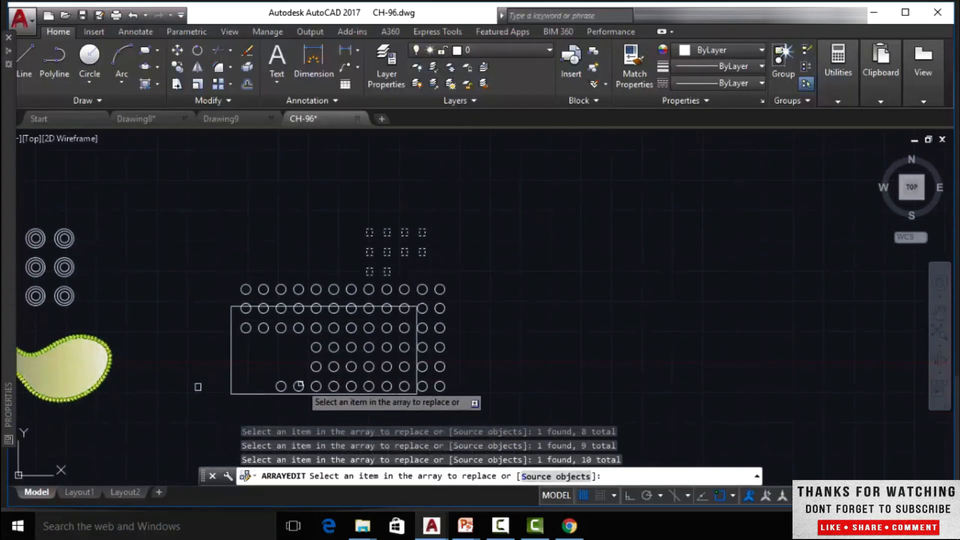
click(282, 386)
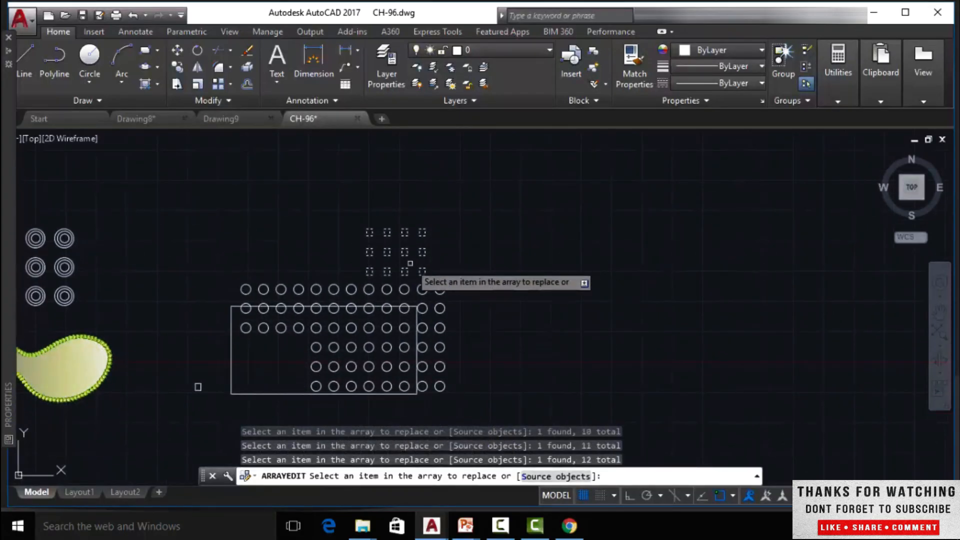
scroll(411, 264, up, 4)
scroll(425, 265, down, 2)
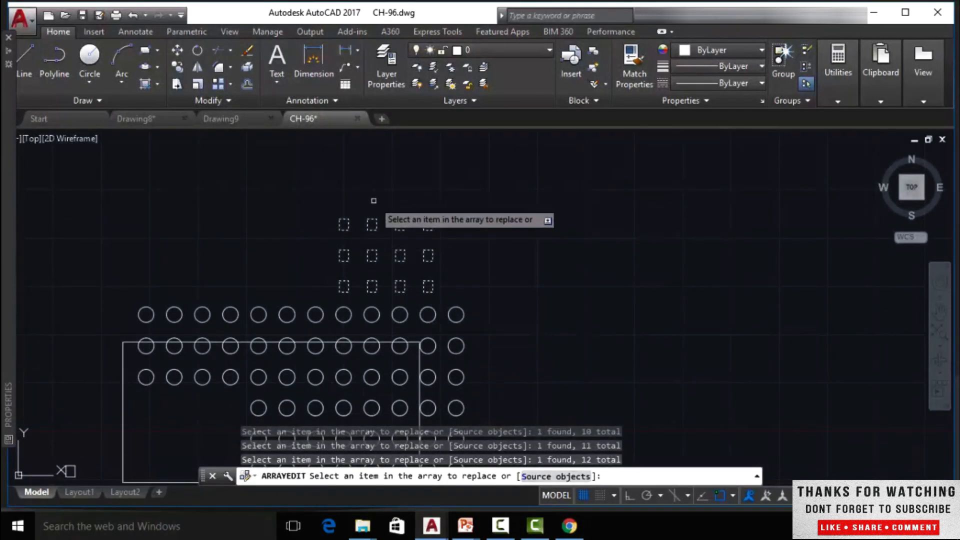
key(Return)
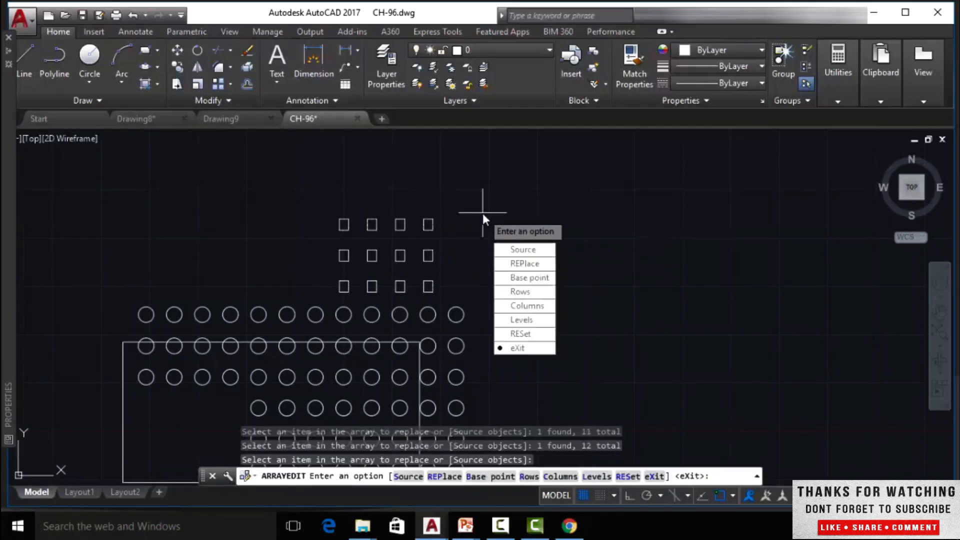
key(Escape)
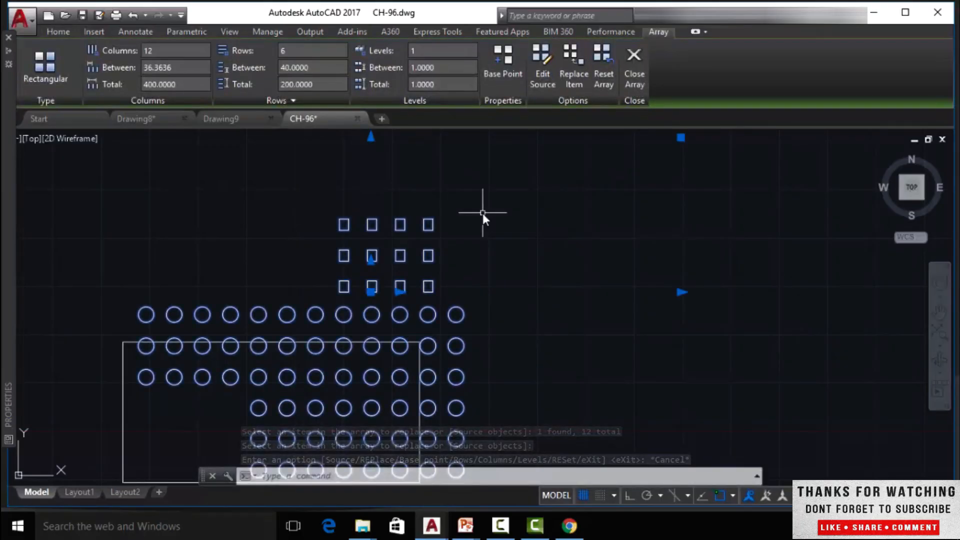
key(ctrl+z)
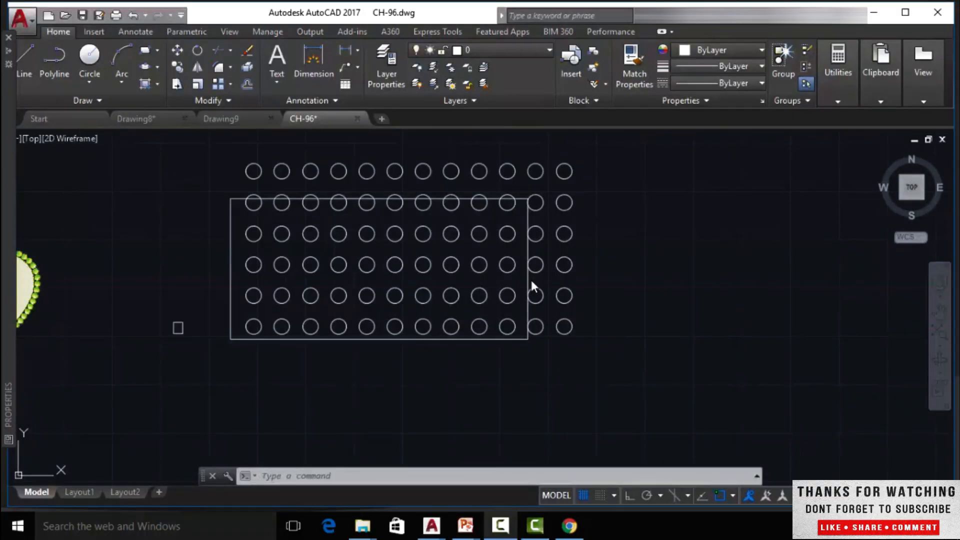
- Select only the eighth circle in the array's third row from below and move it diagonally up to the left
click(461, 262)
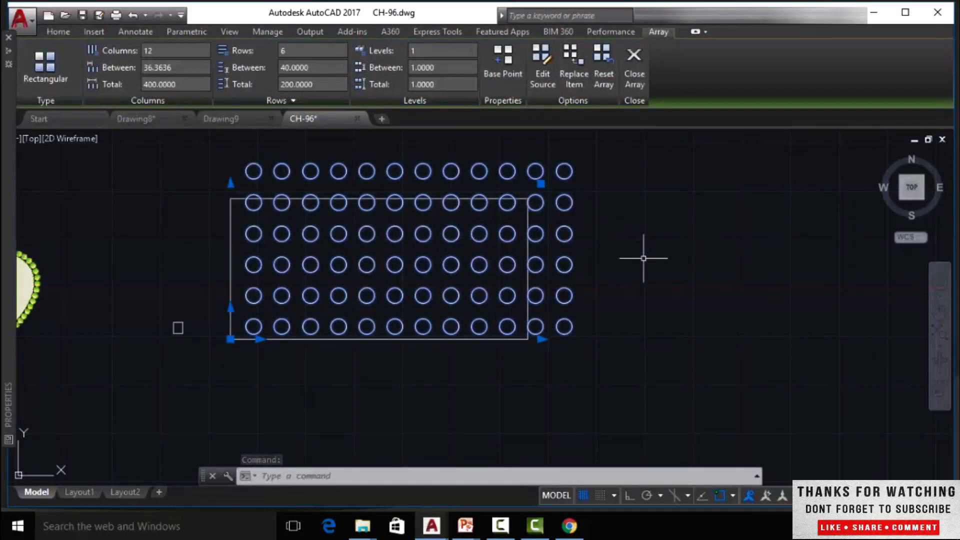
key(Escape)
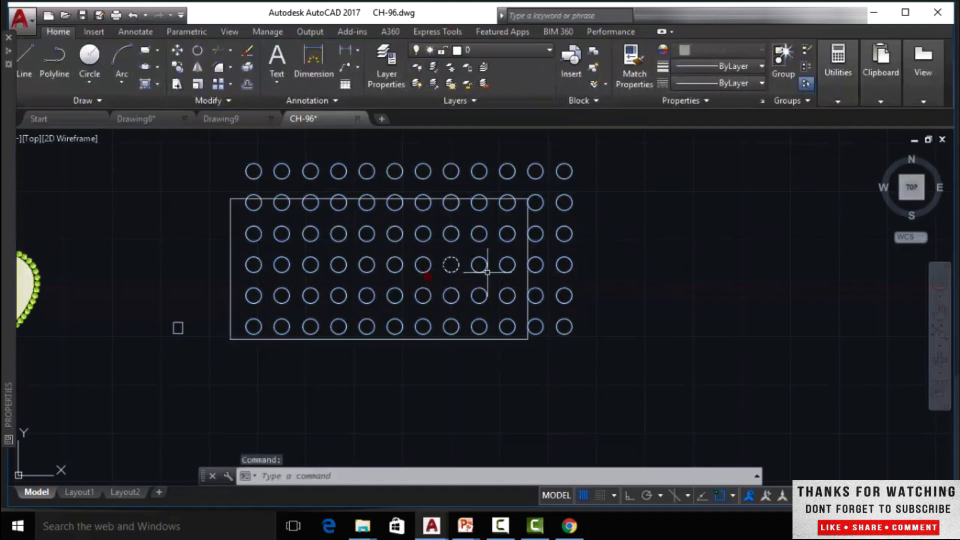
click(428, 276)
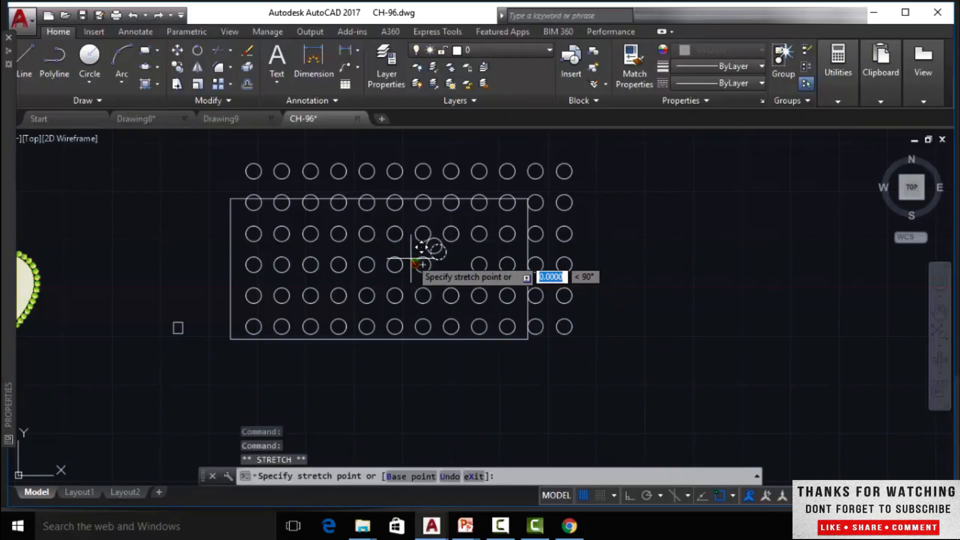
click(416, 265)
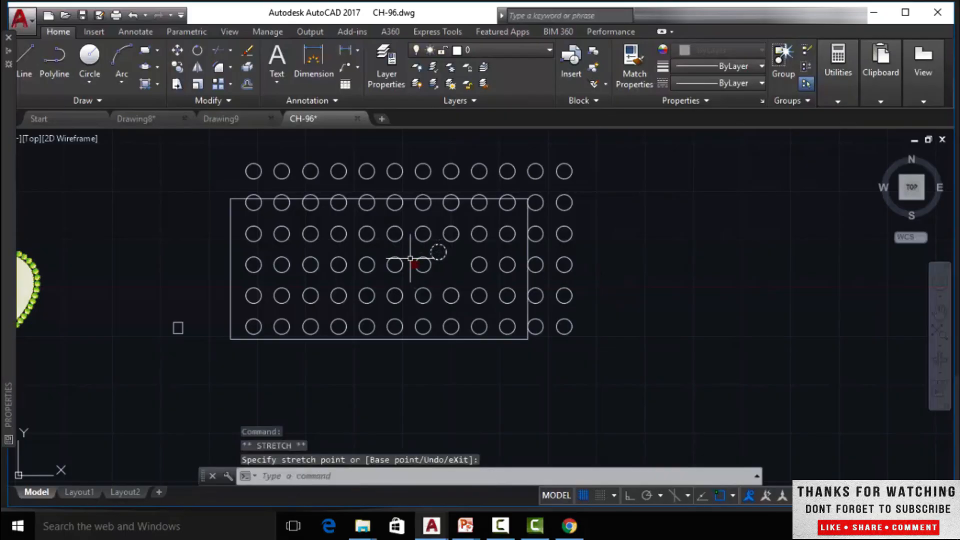
- Select only the seventh circle in the array's second row from below and move it diagonally up to the right
click(426, 296)
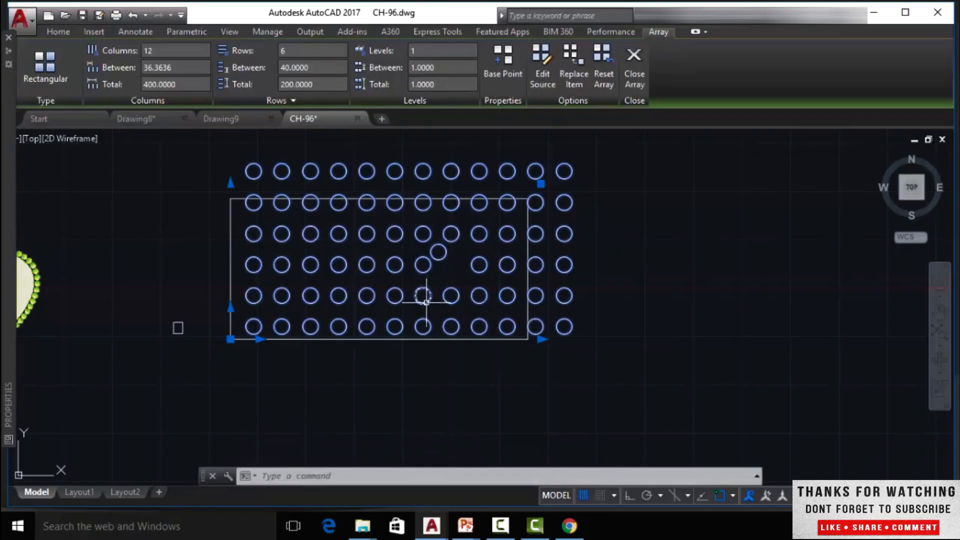
key(Escape)
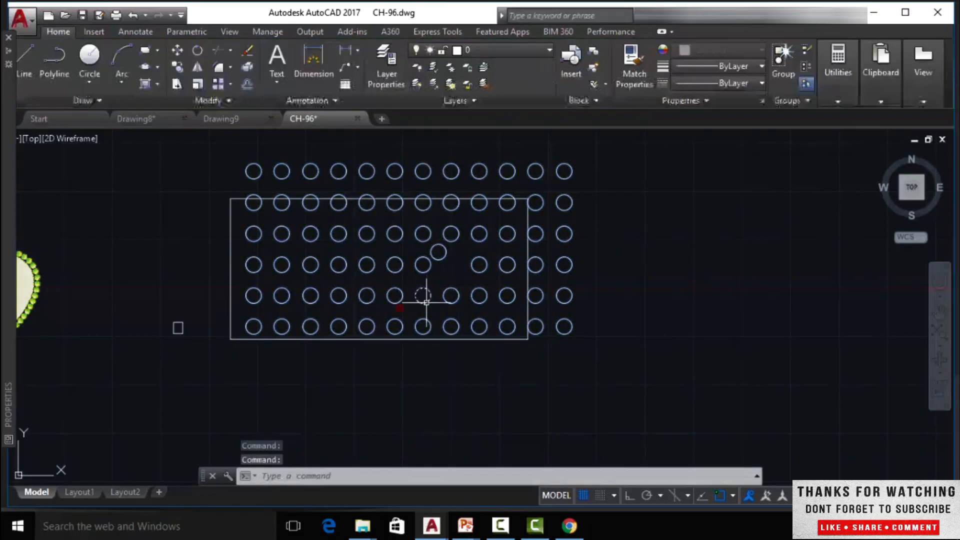
click(400, 308)
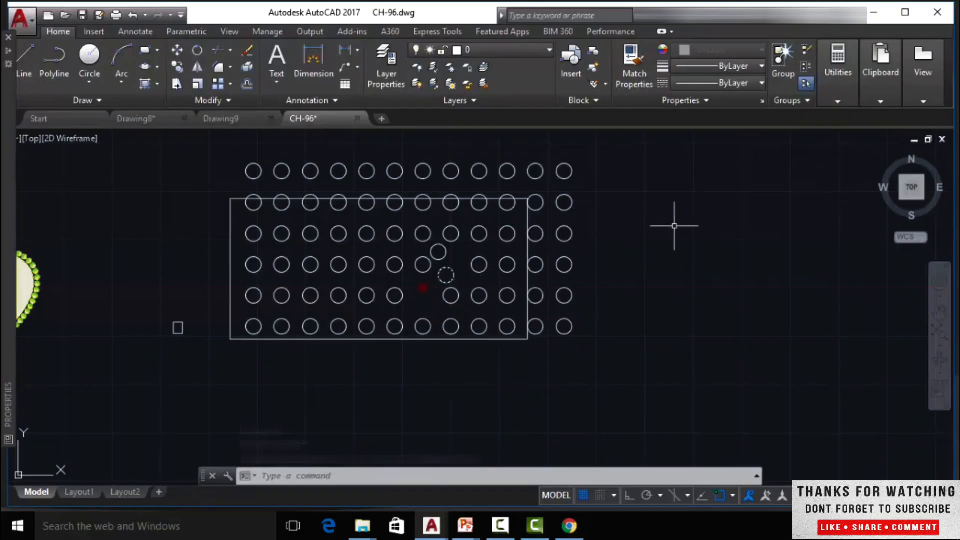
key(Escape)
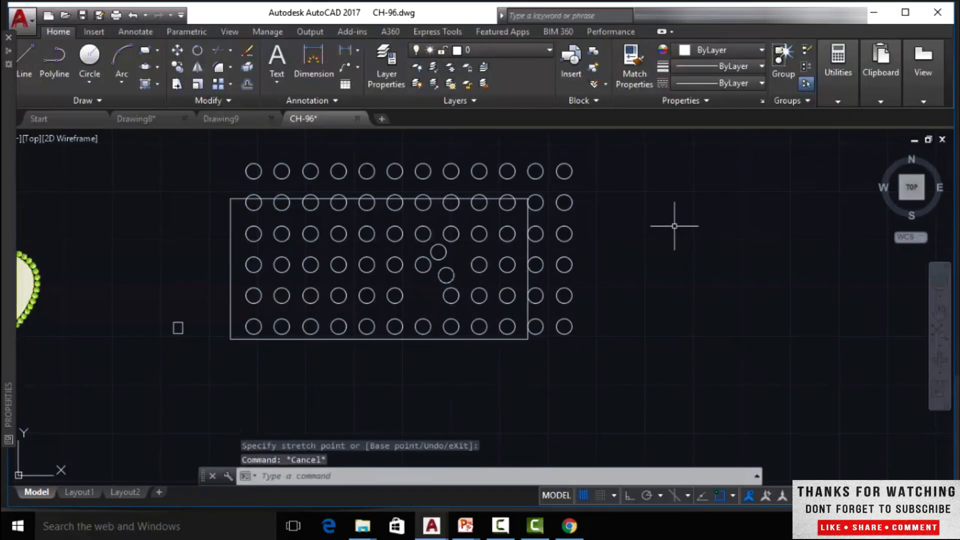
- Reset the array so the individually moved circles return to their grid positions, and finish editing it
click(573, 236)
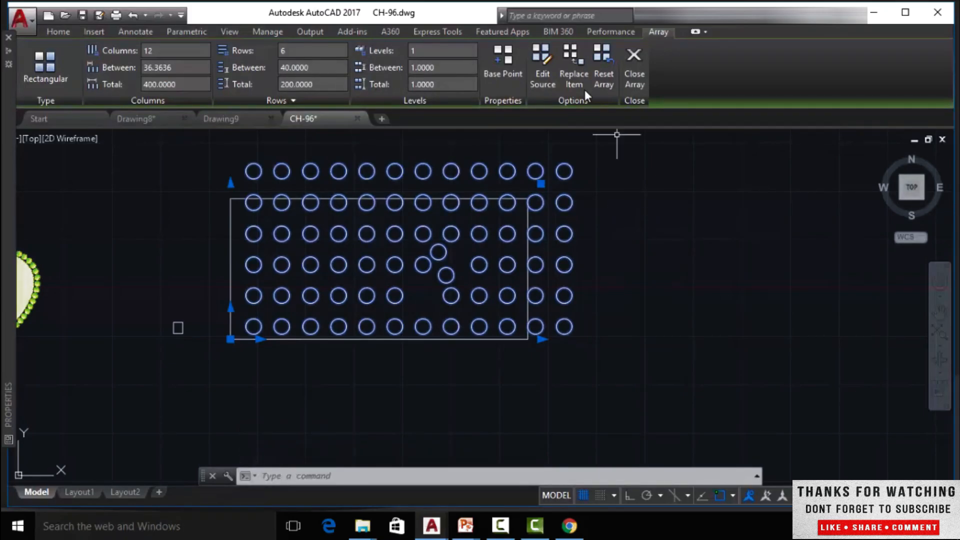
click(599, 73)
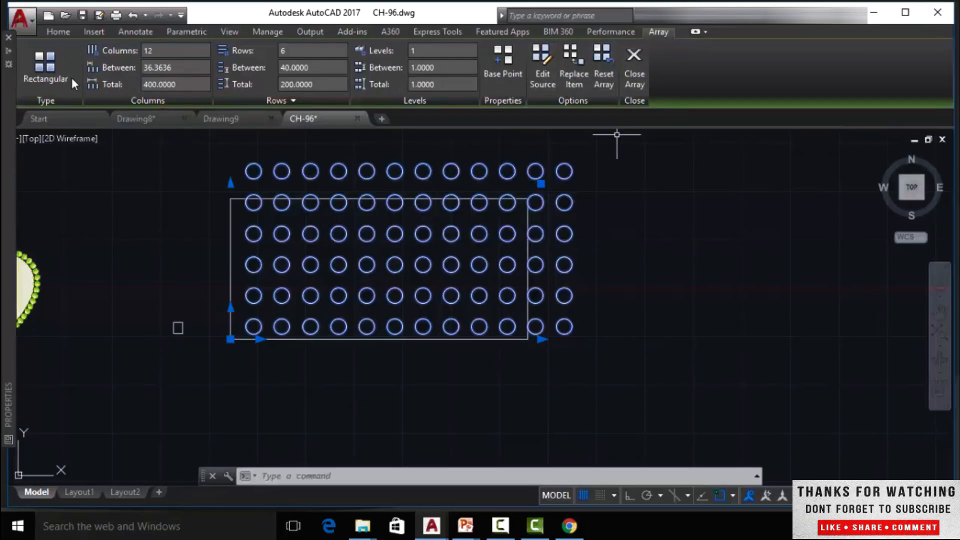
click(634, 68)
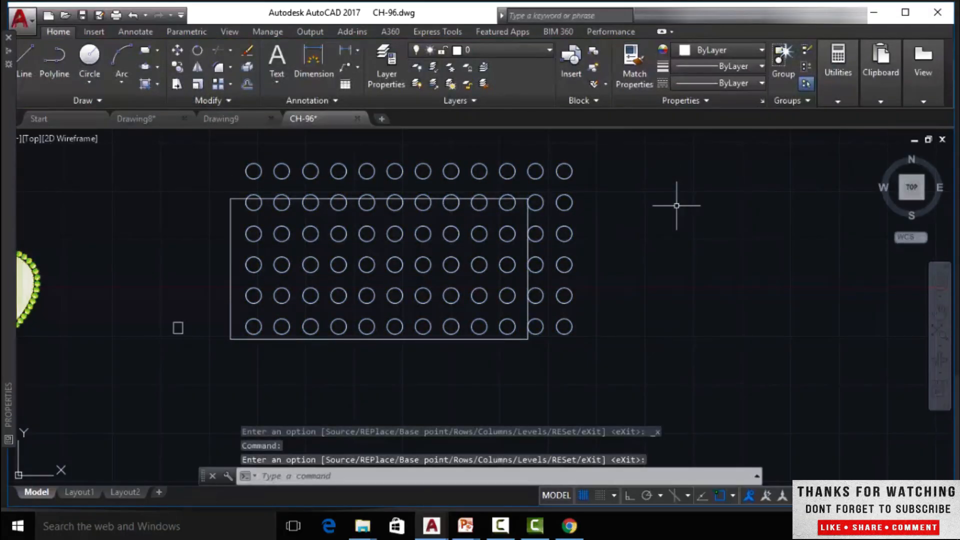